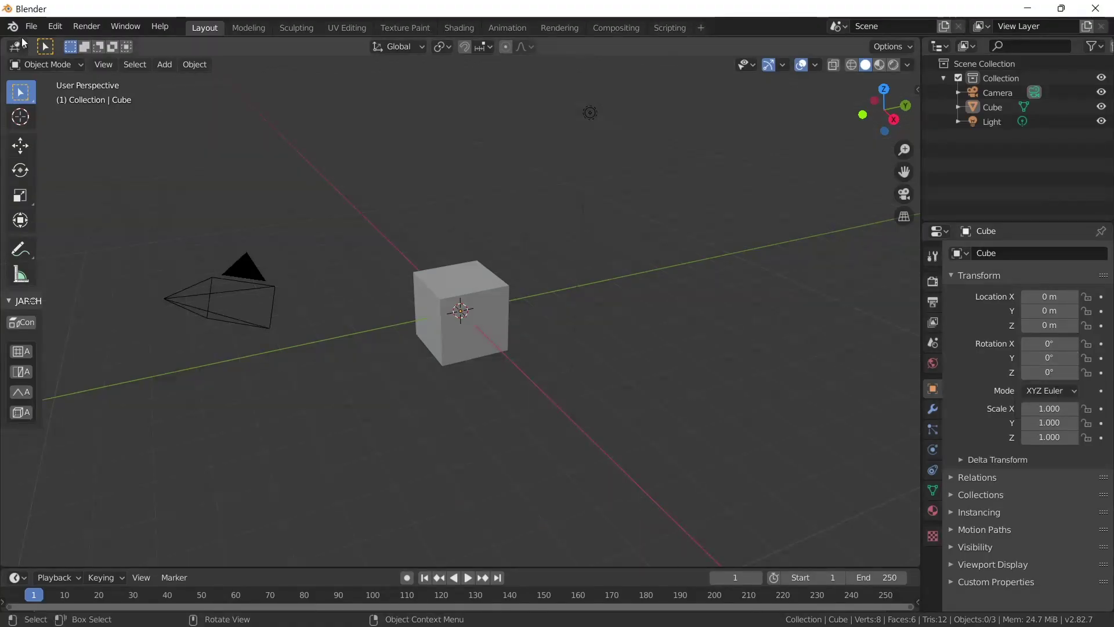
# Enable the 'Add Mesh: Archimesh' add-on in Preferences, then close Preferences.
pyautogui.click(55, 28)
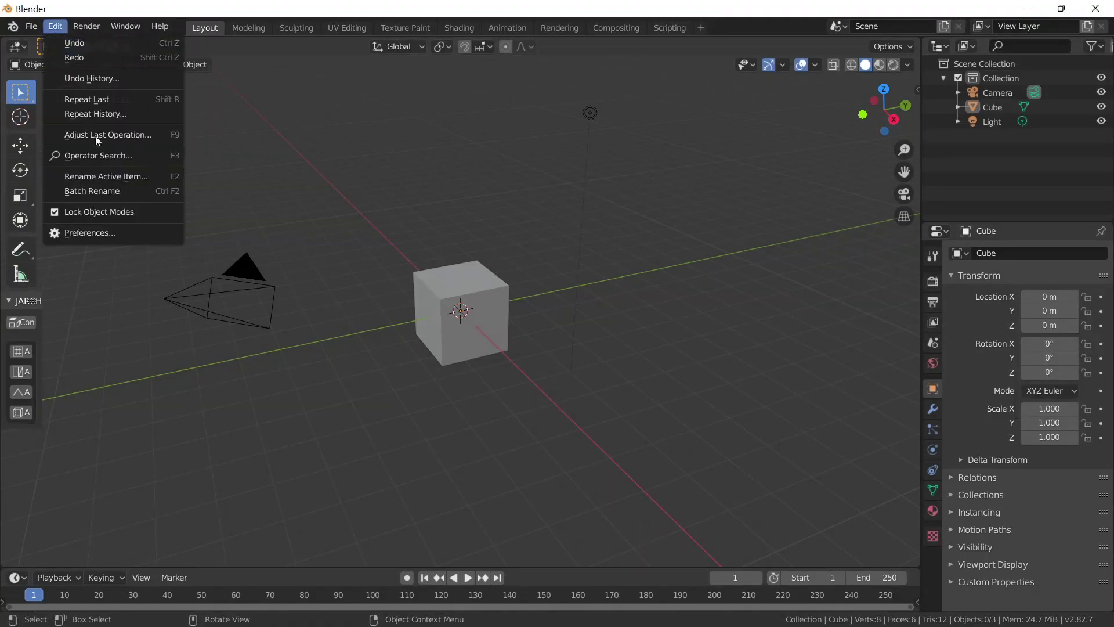
pyautogui.click(88, 234)
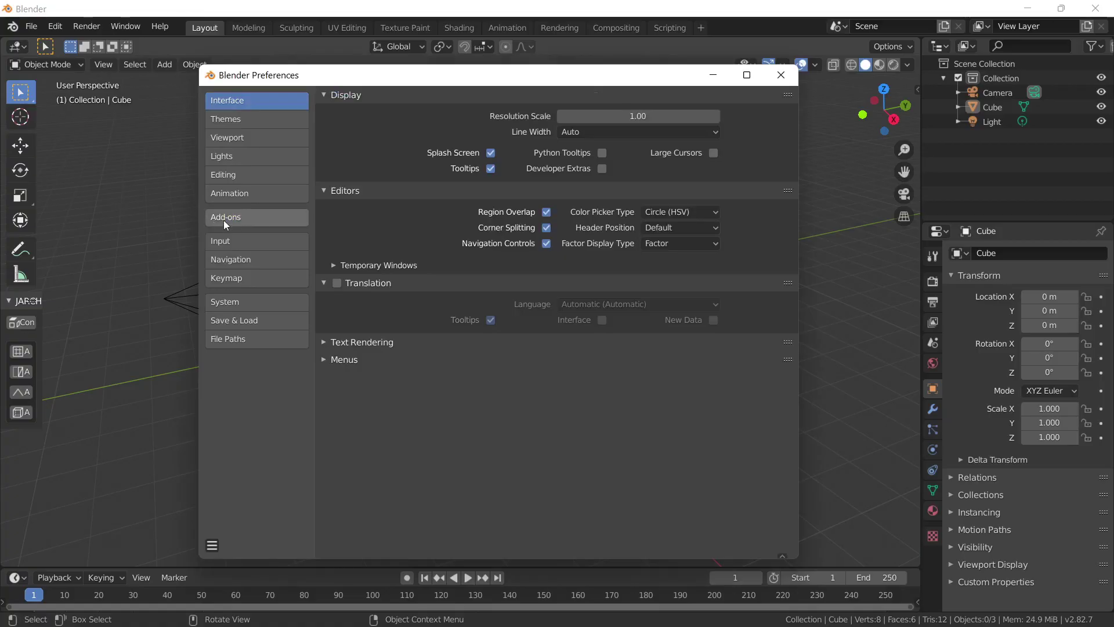
pyautogui.click(226, 219)
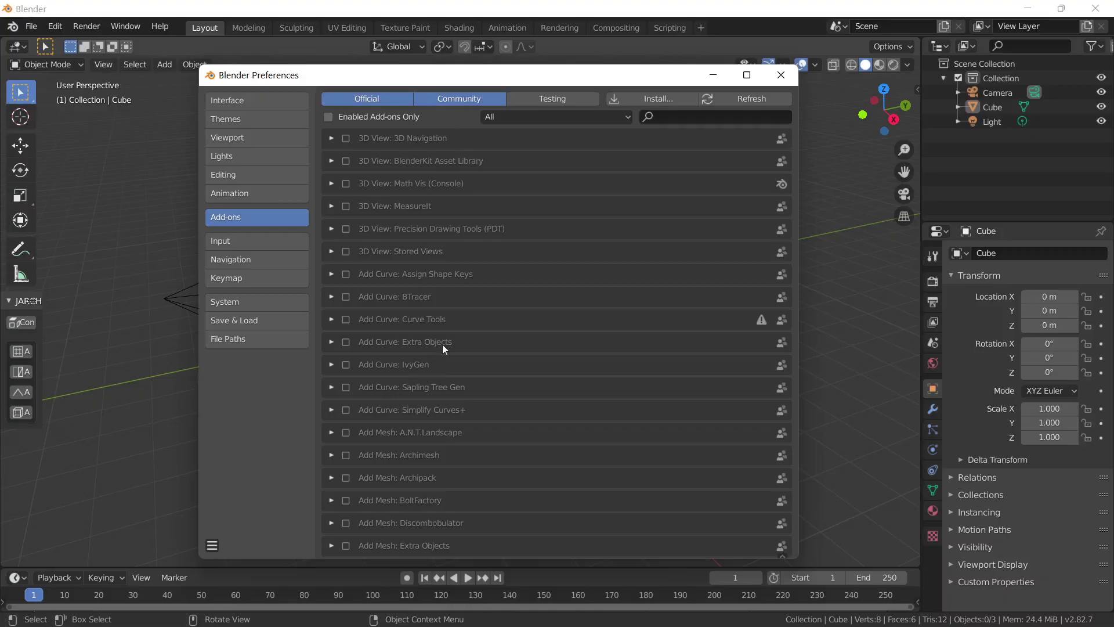
pyautogui.click(682, 117)
pyautogui.write('archimesh')
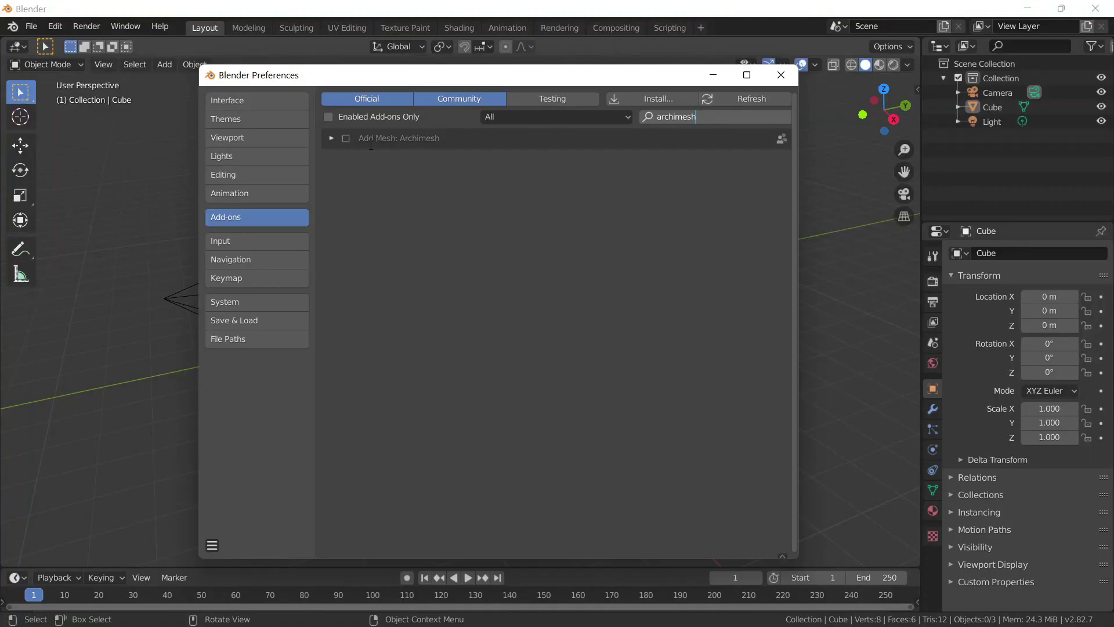
pyautogui.click(345, 141)
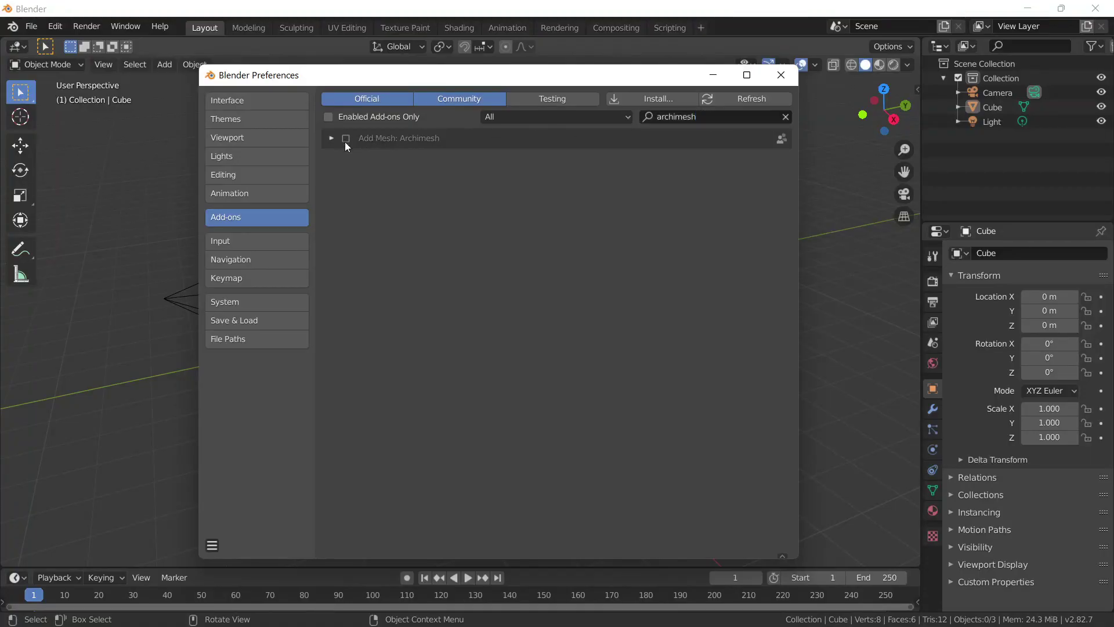
pyautogui.click(345, 139)
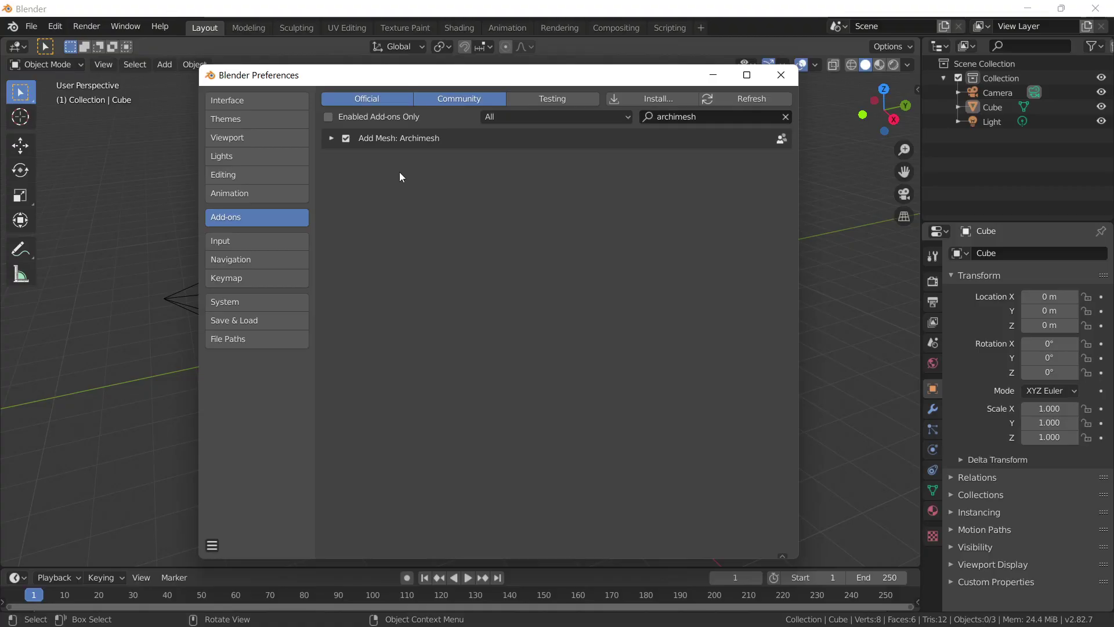
pyautogui.click(781, 75)
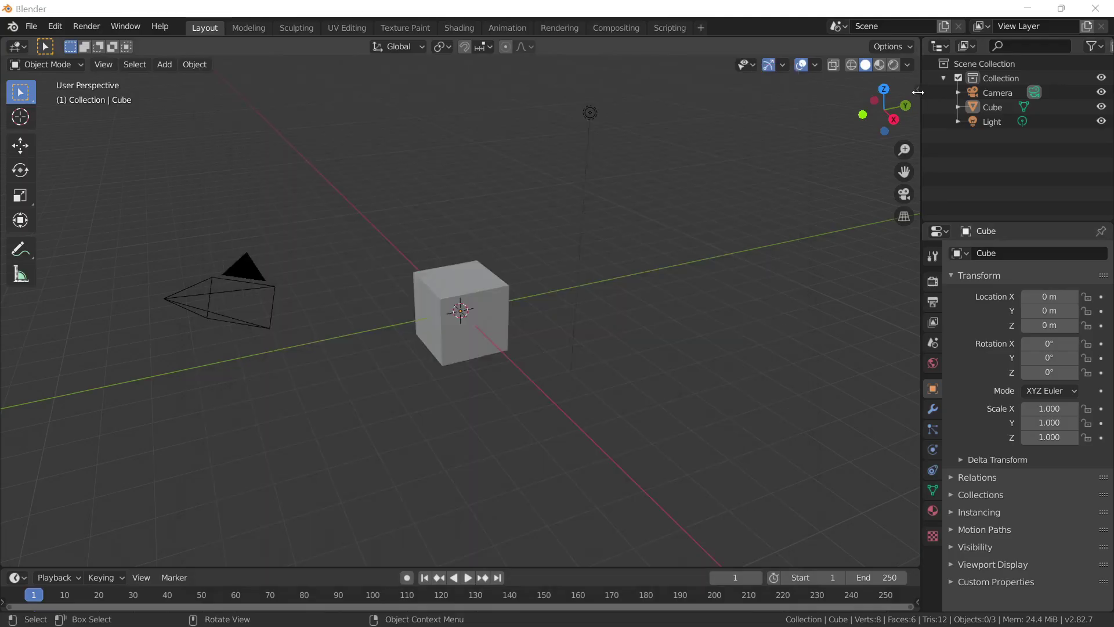
# Show the Archimesh panel in the sidebar's Create tab with the default cube selected.
pyautogui.click(917, 89)
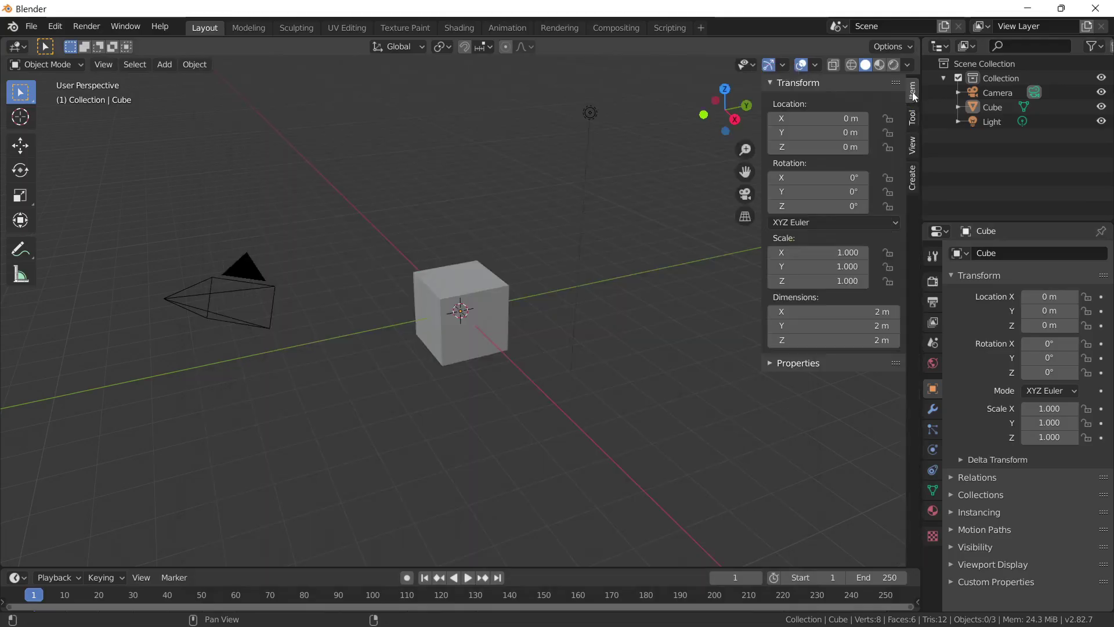
pyautogui.click(913, 185)
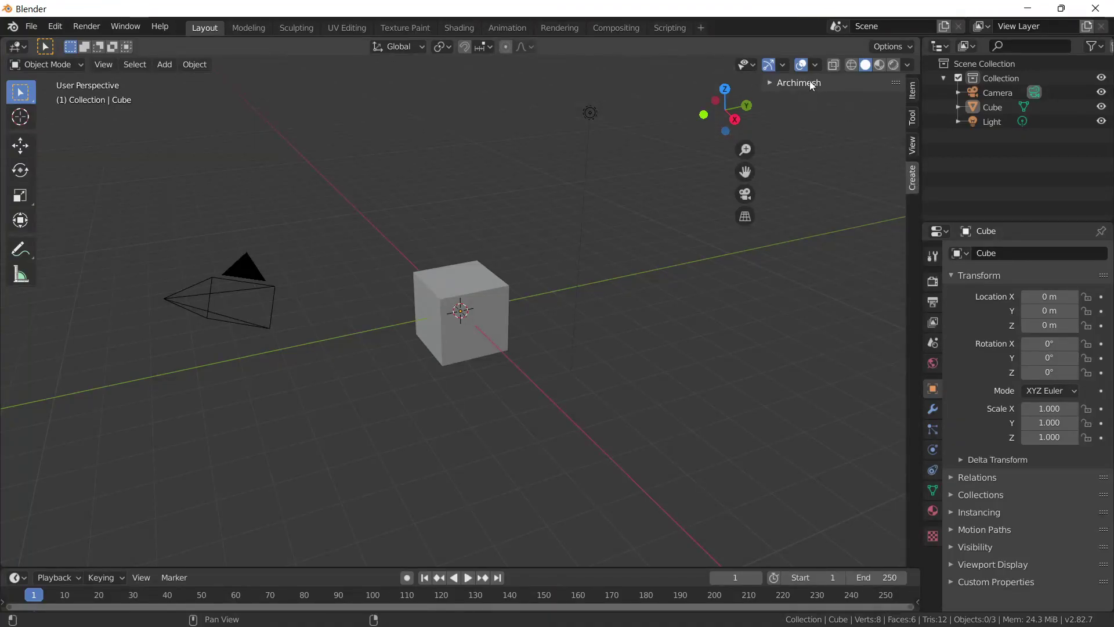
pyautogui.click(766, 82)
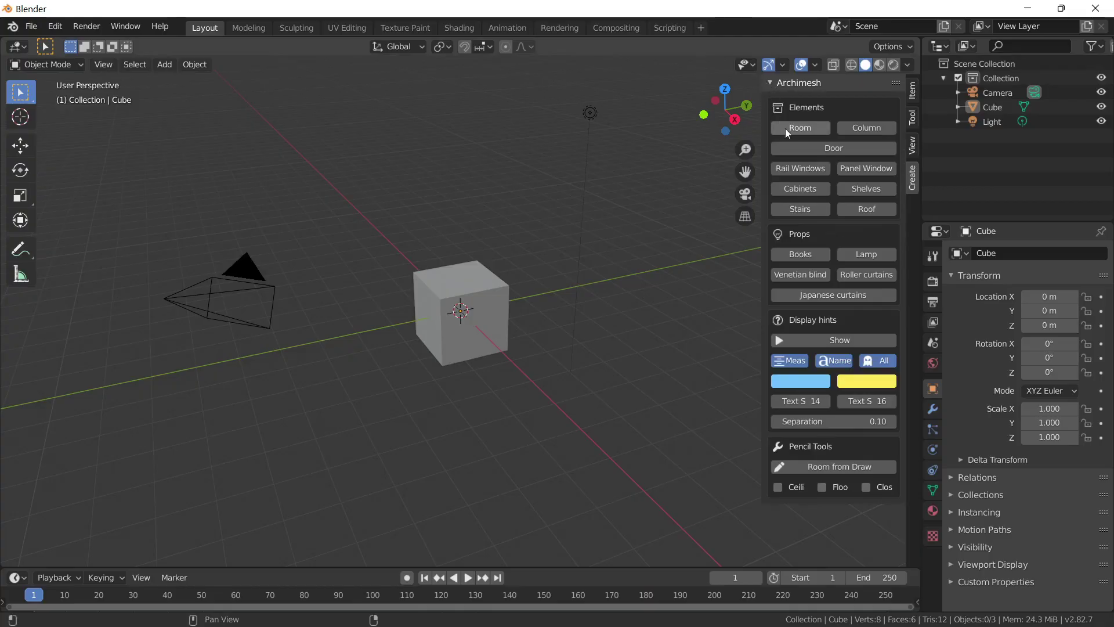
pyautogui.hotkey('ctrl', 'z')
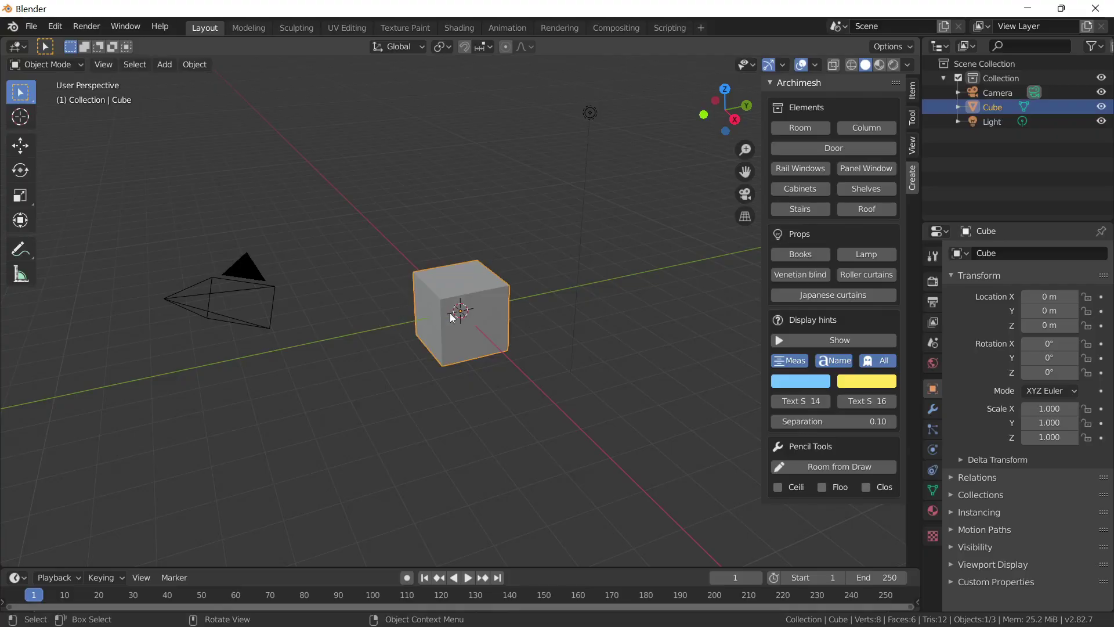
# Delete the default cube and add an Archimesh kitchen cabinet in its place.
pyautogui.press('Delete')
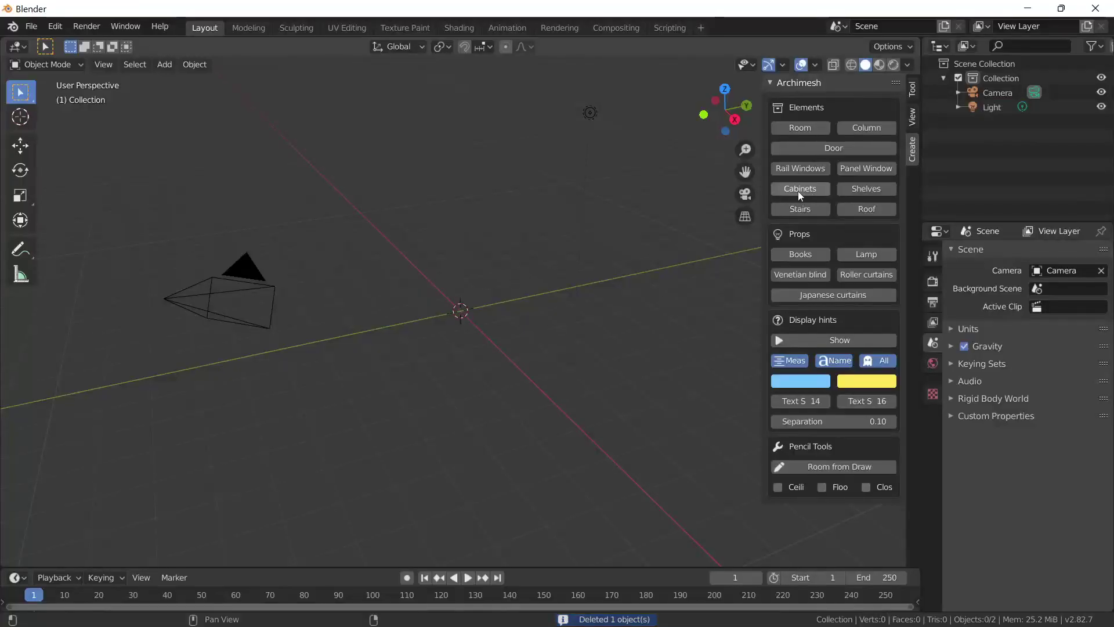
pyautogui.click(799, 190)
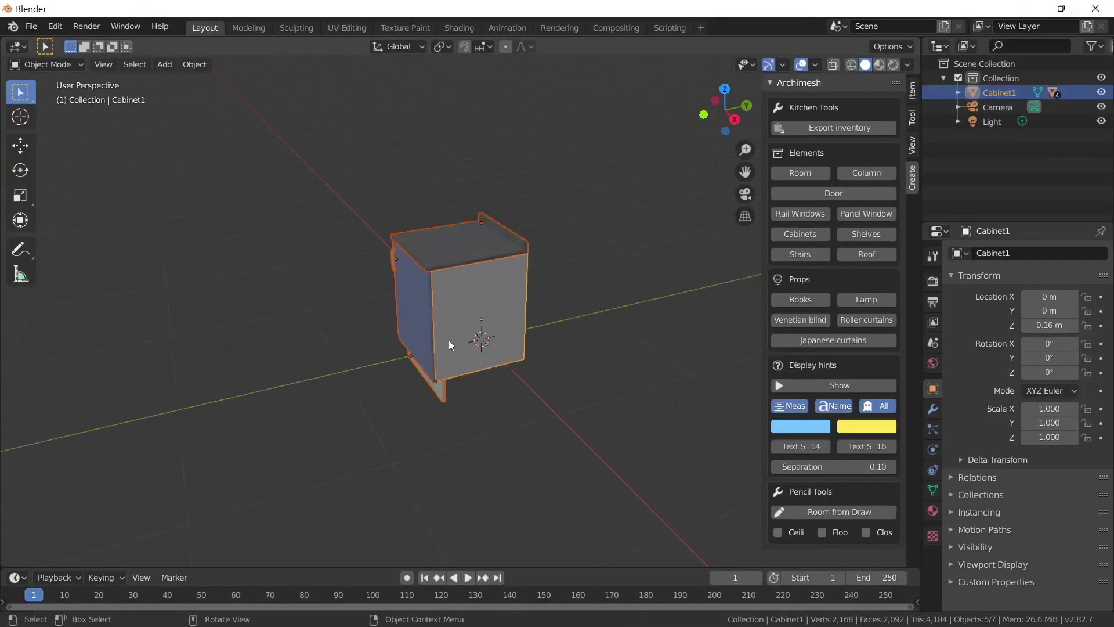
pyautogui.scroll(3, 448, 341)
pyautogui.click(259, 321)
pyautogui.moveTo(260, 321)
pyautogui.mouseDown(button='middle')
pyautogui.moveTo(353, 324)
pyautogui.moveTo(489, 291)
pyautogui.moveTo(318, 351)
pyautogui.mouseUp(button='middle')
# Test-swing the cabinet door open with Rotate, then recreate the cabinet with its door closed.
pyautogui.click(406, 325)
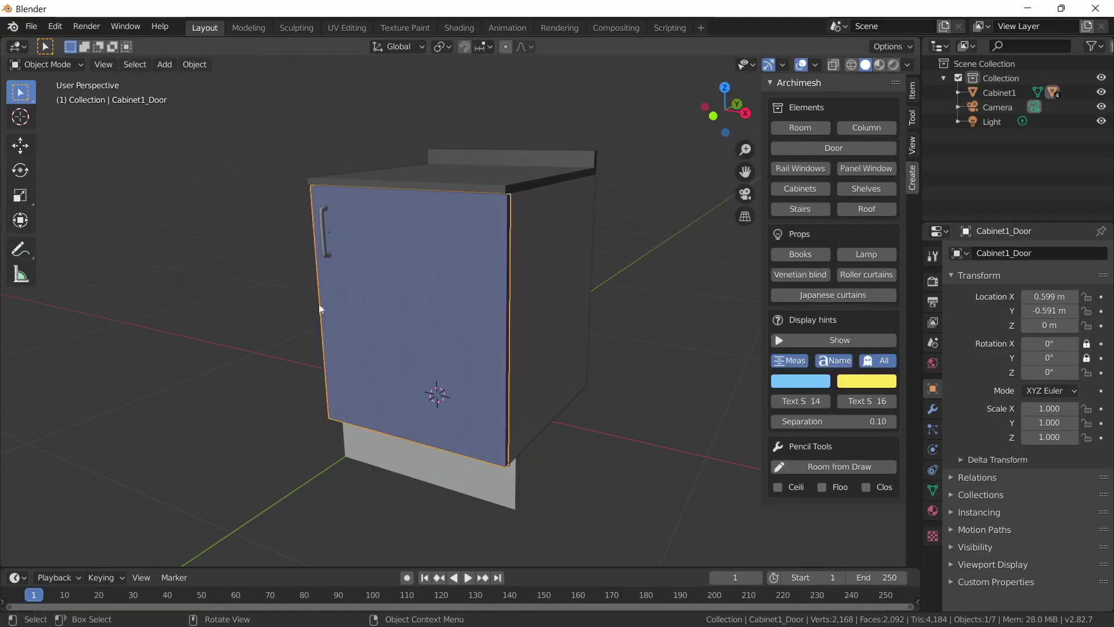
pyautogui.click(21, 170)
pyautogui.moveTo(506, 488)
pyautogui.mouseDown()
pyautogui.moveTo(541, 486)
pyautogui.moveTo(525, 505)
pyautogui.mouseUp()
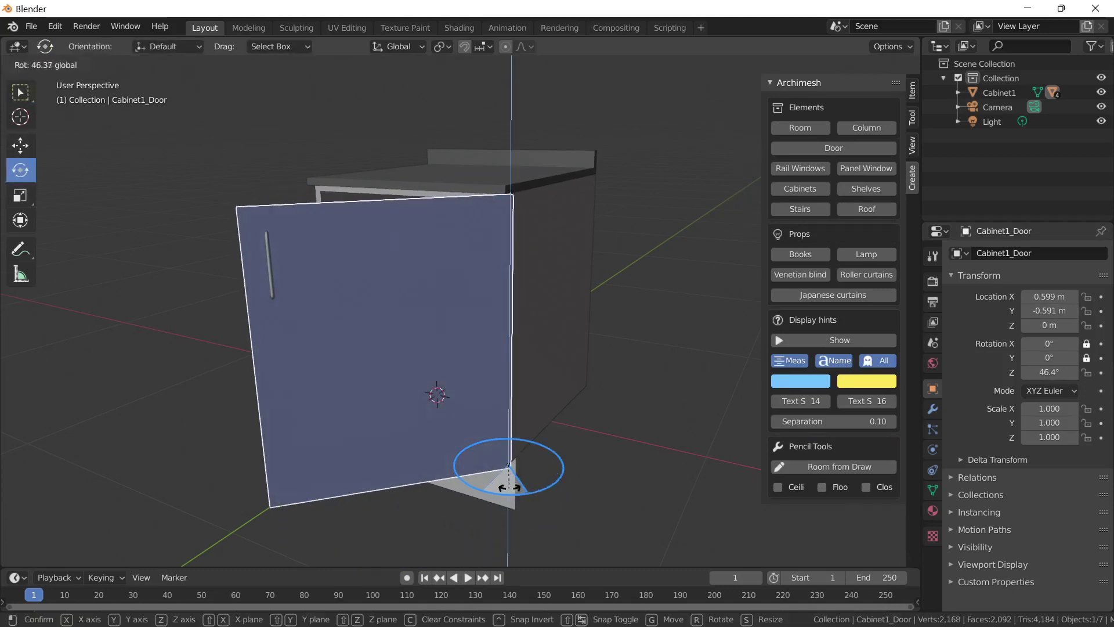
pyautogui.moveTo(526, 505); pyautogui.dragTo(604, 458, button='middle')
pyautogui.moveTo(603, 459)
pyautogui.mouseDown()
pyautogui.moveTo(653, 441)
pyautogui.moveTo(563, 445)
pyautogui.moveTo(597, 440)
pyautogui.moveTo(585, 444)
pyautogui.mouseUp()
pyautogui.click(799, 189)
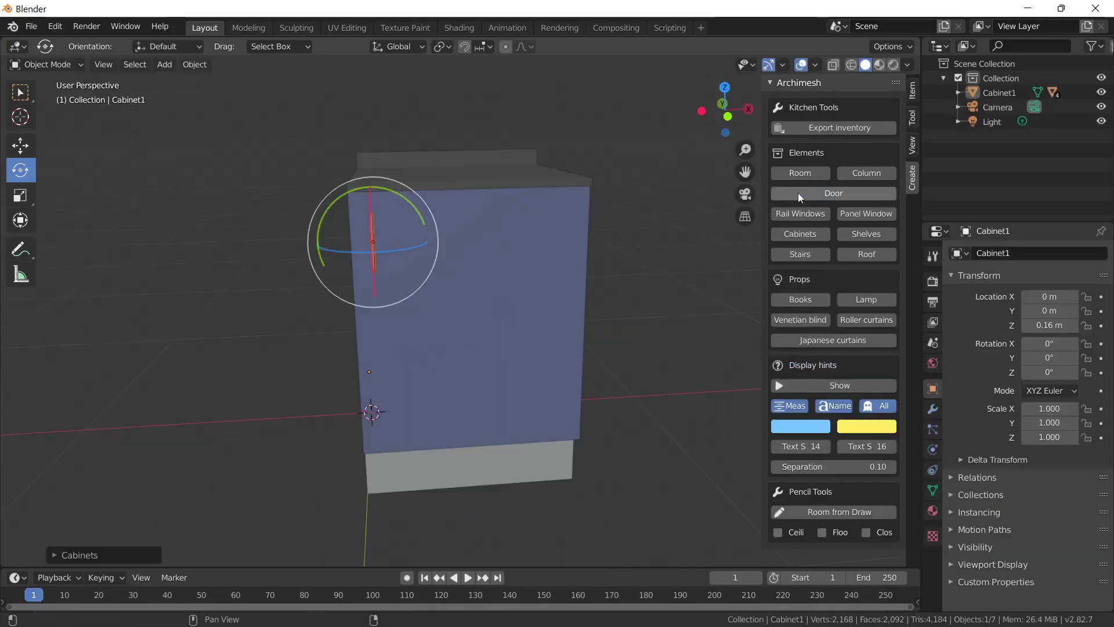
pyautogui.click(65, 556)
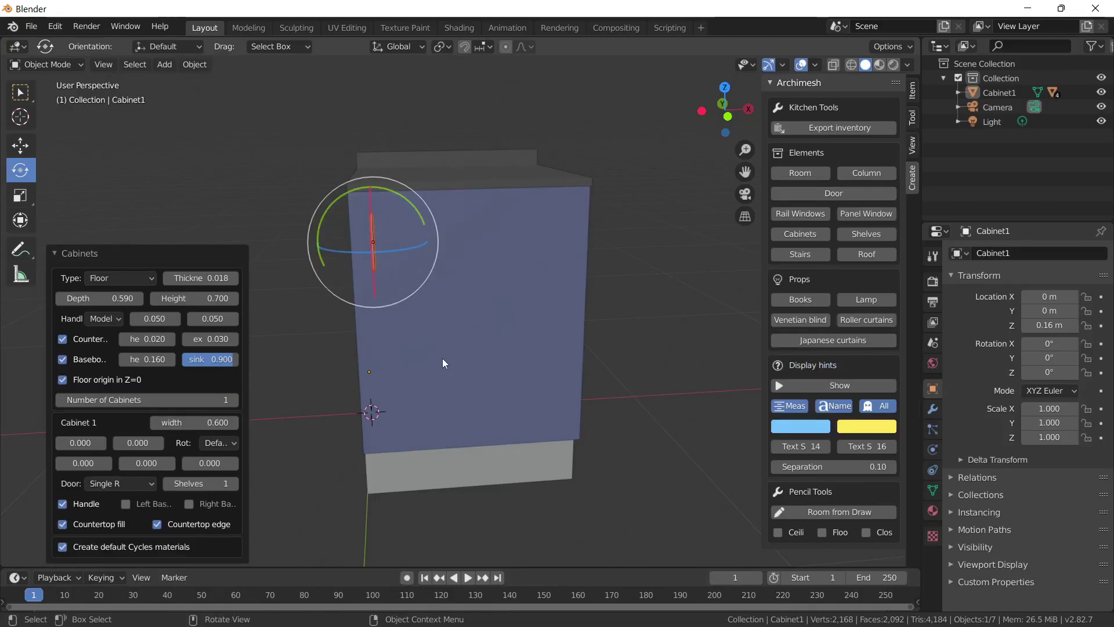
# Raise Number of Cabinets to 3, giving three 0.600-wide floor units.
pyautogui.moveTo(469, 361); pyautogui.dragTo(513, 359, button='middle')
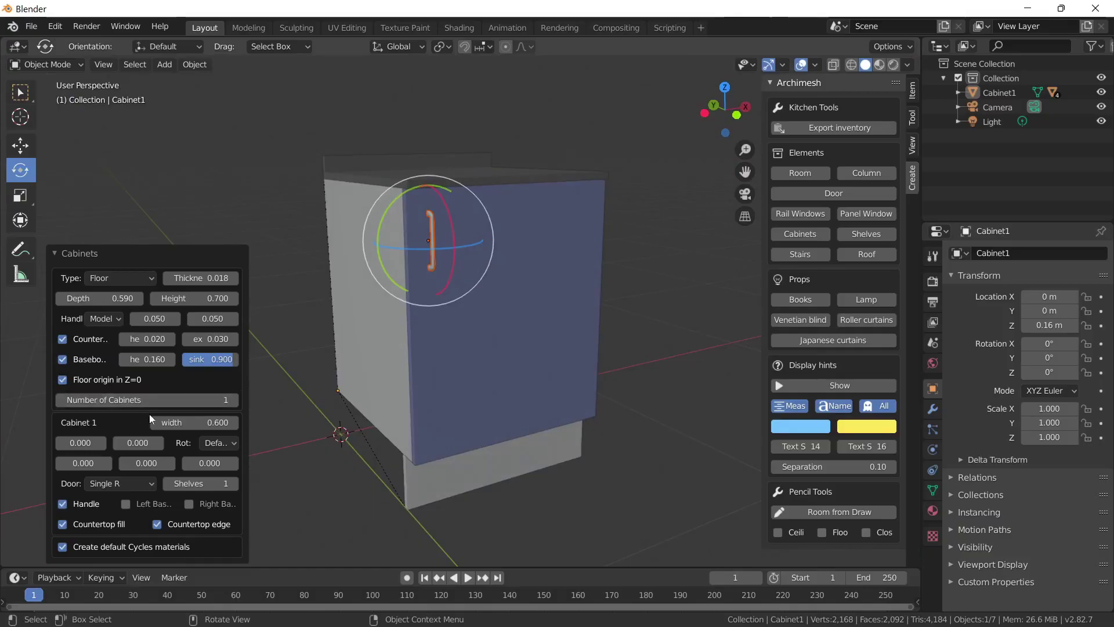
pyautogui.click(235, 400)
pyautogui.click(234, 276)
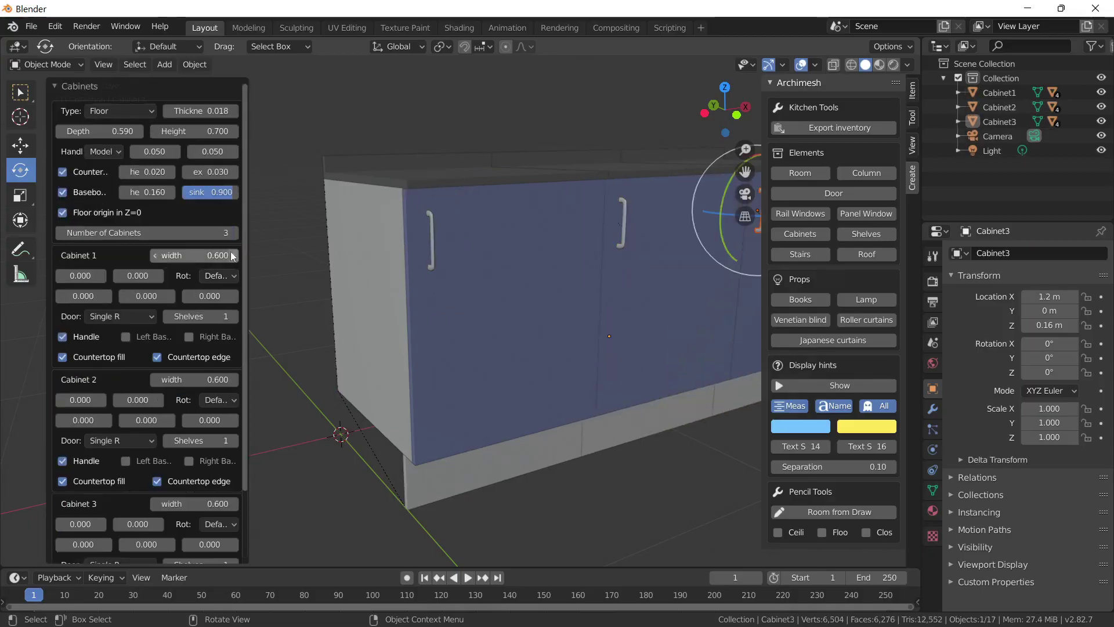
pyautogui.moveTo(557, 284)
pyautogui.mouseDown(button='middle')
pyautogui.moveTo(619, 289)
pyautogui.moveTo(577, 303)
pyautogui.moveTo(231, 220)
pyautogui.mouseUp(button='middle')
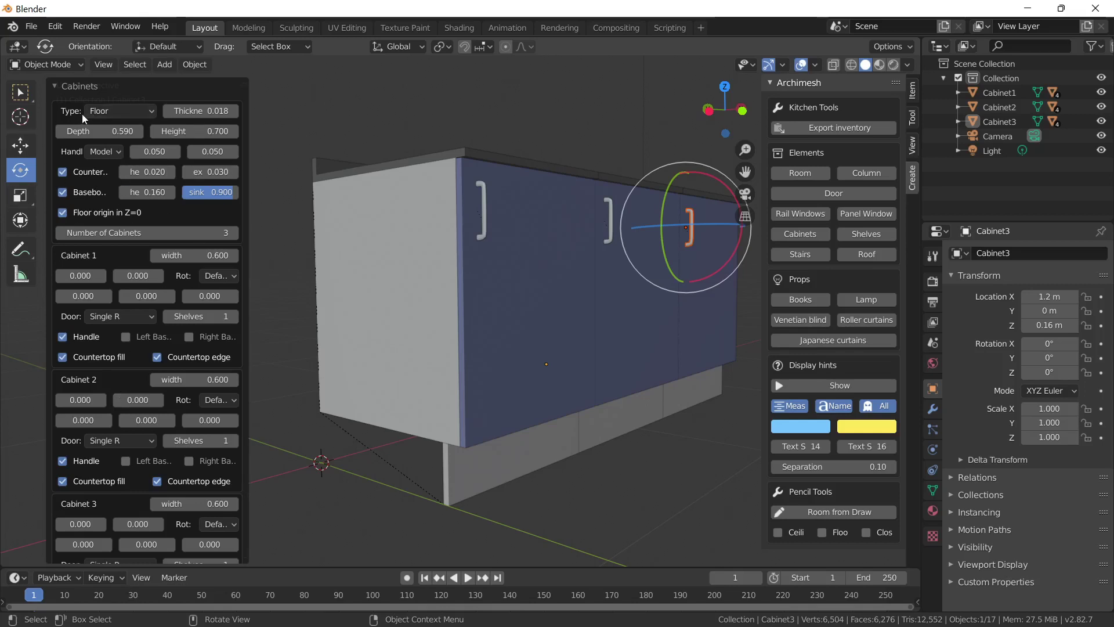
pyautogui.click(111, 112)
# Try the Wall cabinet type, then switch the cabinets back to Floor.
pyautogui.click(105, 114)
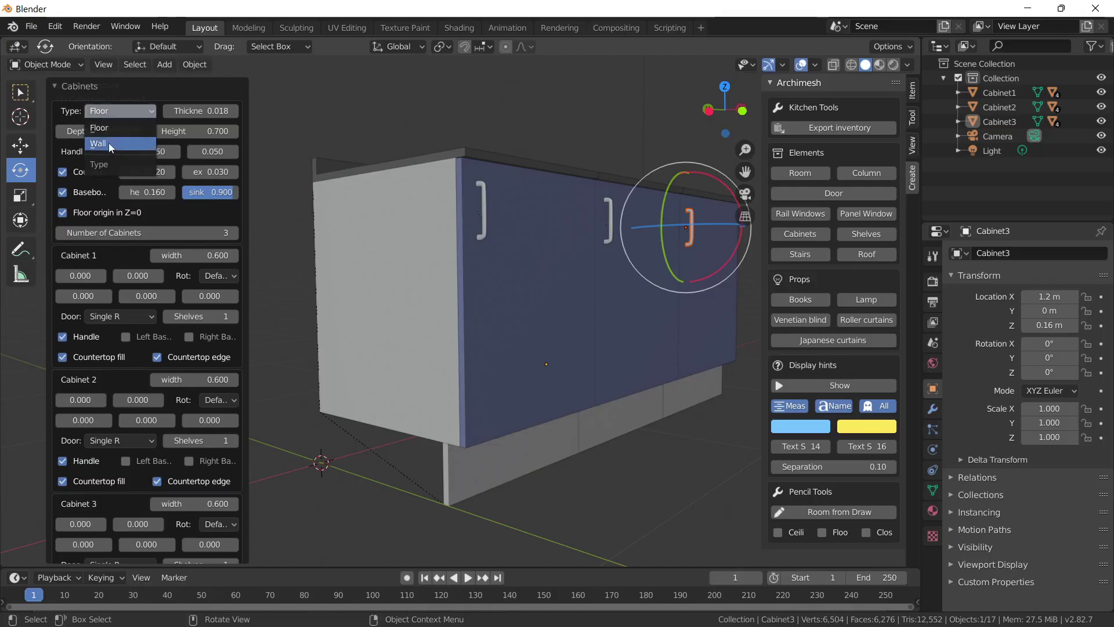
pyautogui.click(109, 143)
pyautogui.moveTo(553, 154); pyautogui.dragTo(555, 186, button='middle')
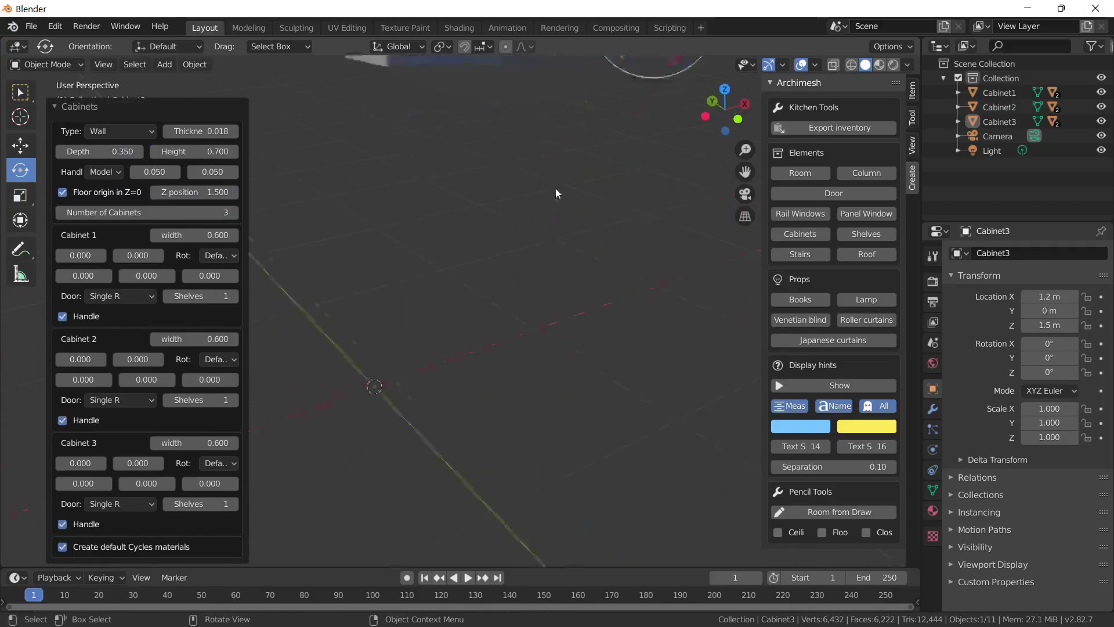
pyautogui.click(121, 131)
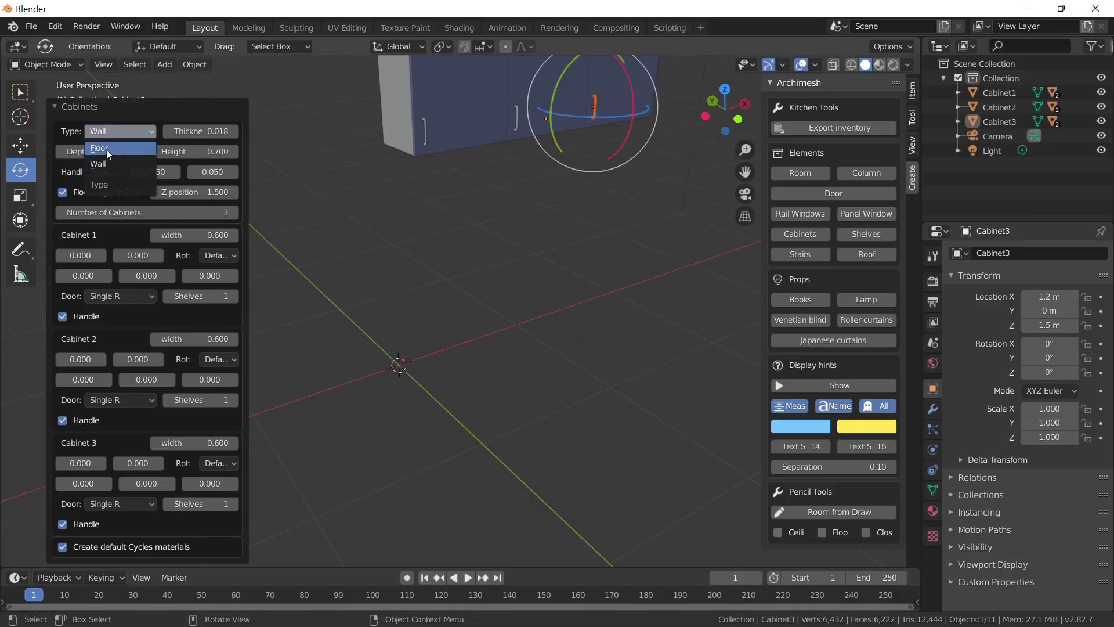
pyautogui.click(106, 148)
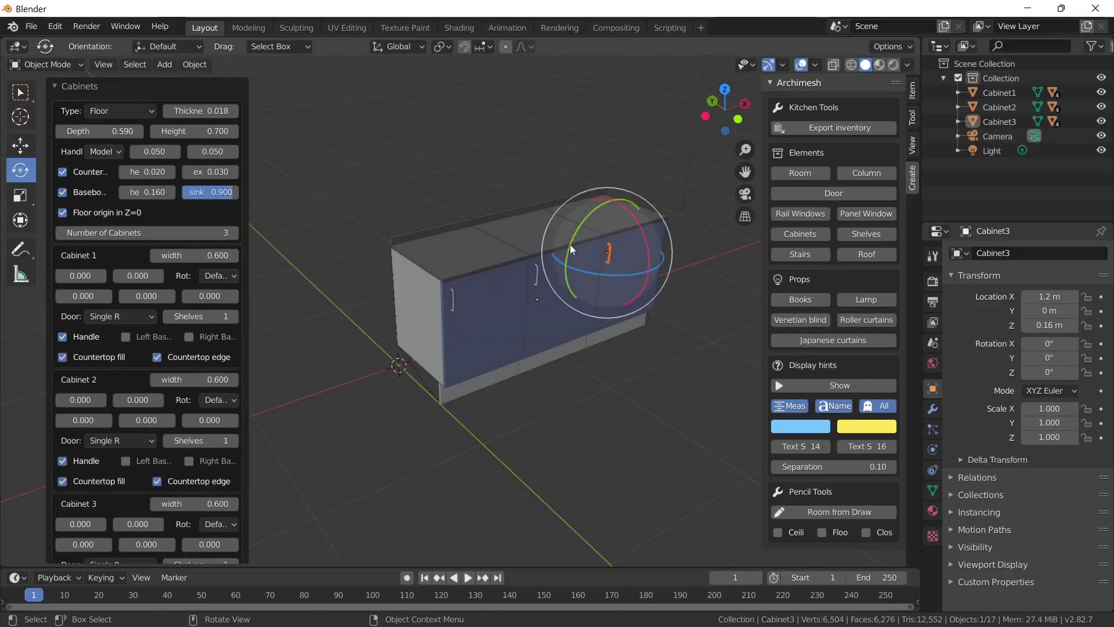
pyautogui.scroll(2, 600, 339)
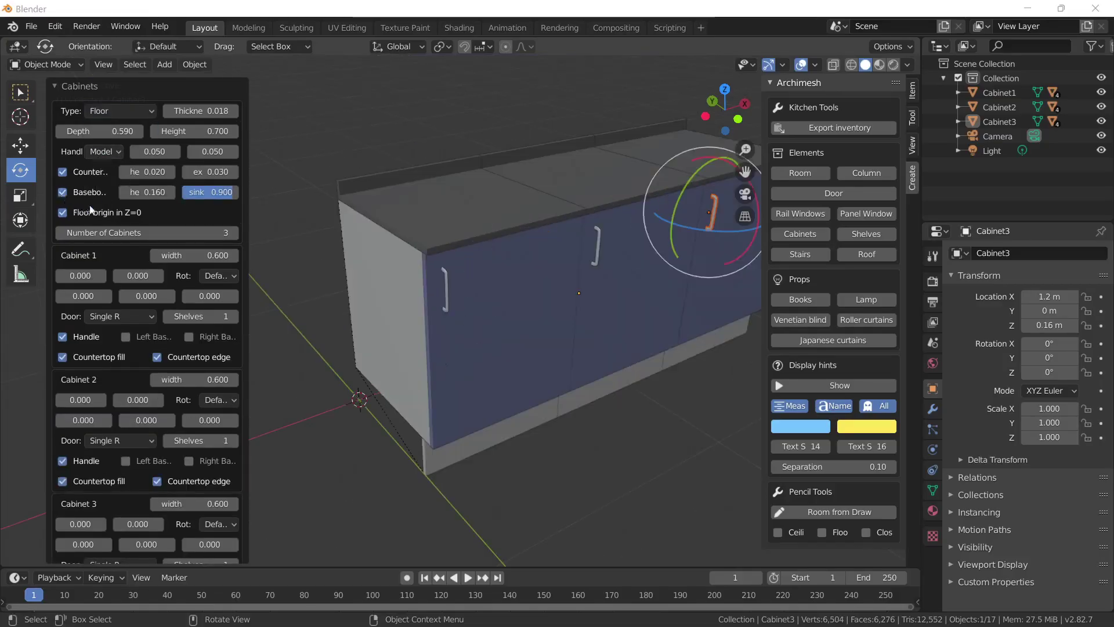
# Cycle the door Handle model through several styles, ending on vertical bars.
pyautogui.click(98, 153)
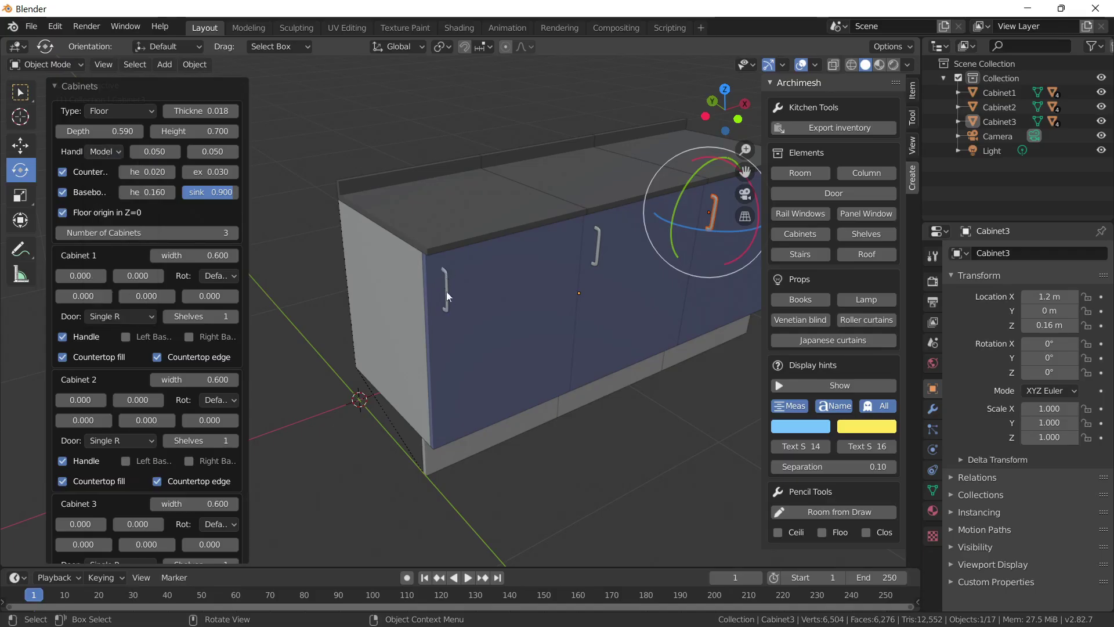
pyautogui.click(102, 152)
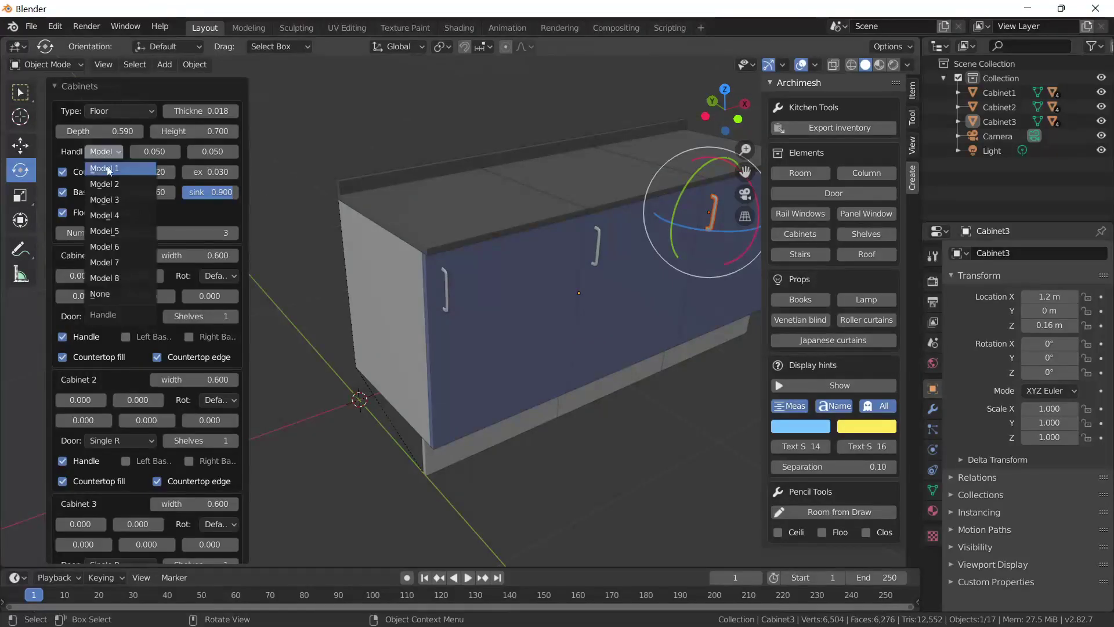
pyautogui.click(112, 177)
pyautogui.click(103, 151)
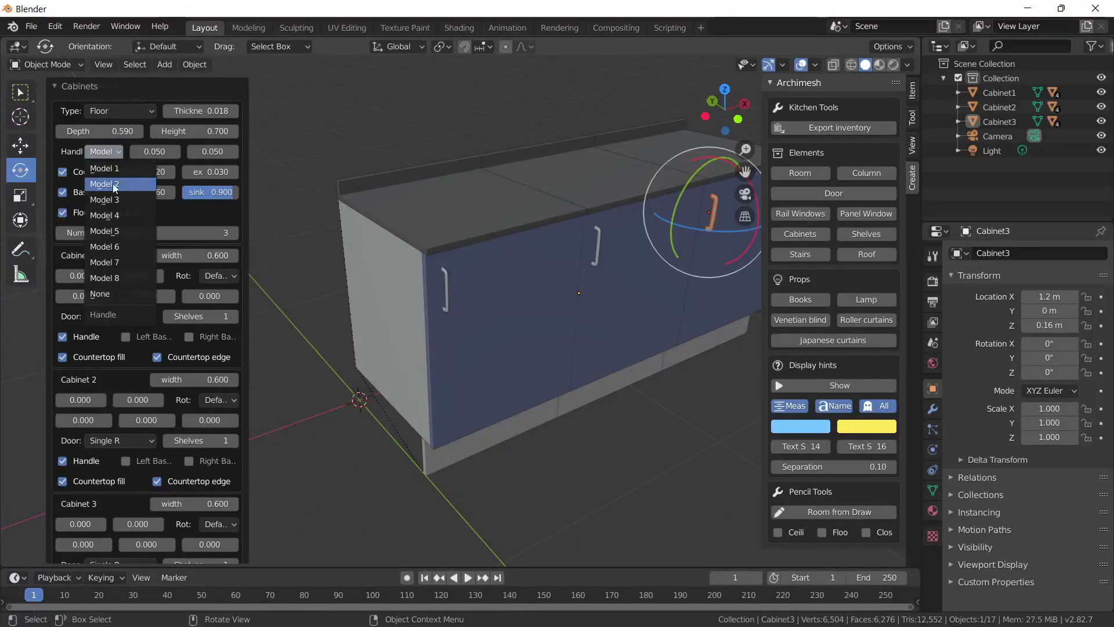
pyautogui.click(107, 184)
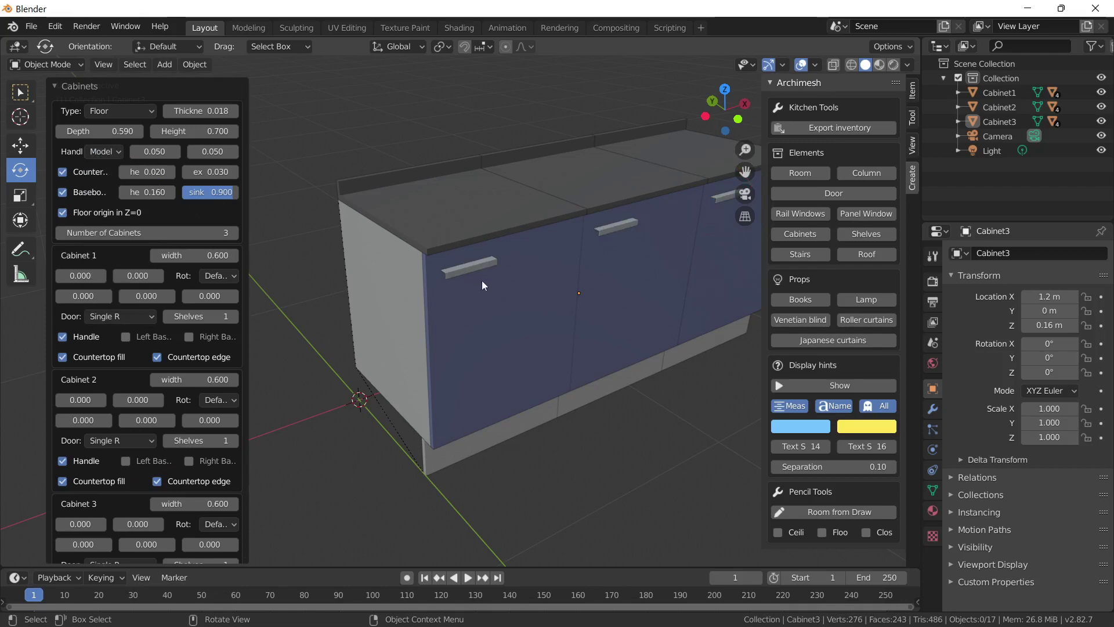
pyautogui.click(102, 152)
pyautogui.click(110, 192)
pyautogui.moveTo(407, 279)
pyautogui.mouseDown(button='middle')
pyautogui.moveTo(533, 291)
pyautogui.moveTo(517, 259)
pyautogui.mouseUp(button='middle')
# Try knob and horizontal bar handles, then remove and restore the door handles.
pyautogui.click(103, 151)
pyautogui.click(116, 233)
pyautogui.click(90, 153)
pyautogui.click(89, 246)
pyautogui.moveTo(523, 285)
pyautogui.mouseDown(button='middle')
pyautogui.moveTo(440, 298)
pyautogui.moveTo(486, 312)
pyautogui.moveTo(419, 253)
pyautogui.mouseUp(button='middle')
pyautogui.hotkey('ctrl', 'z')
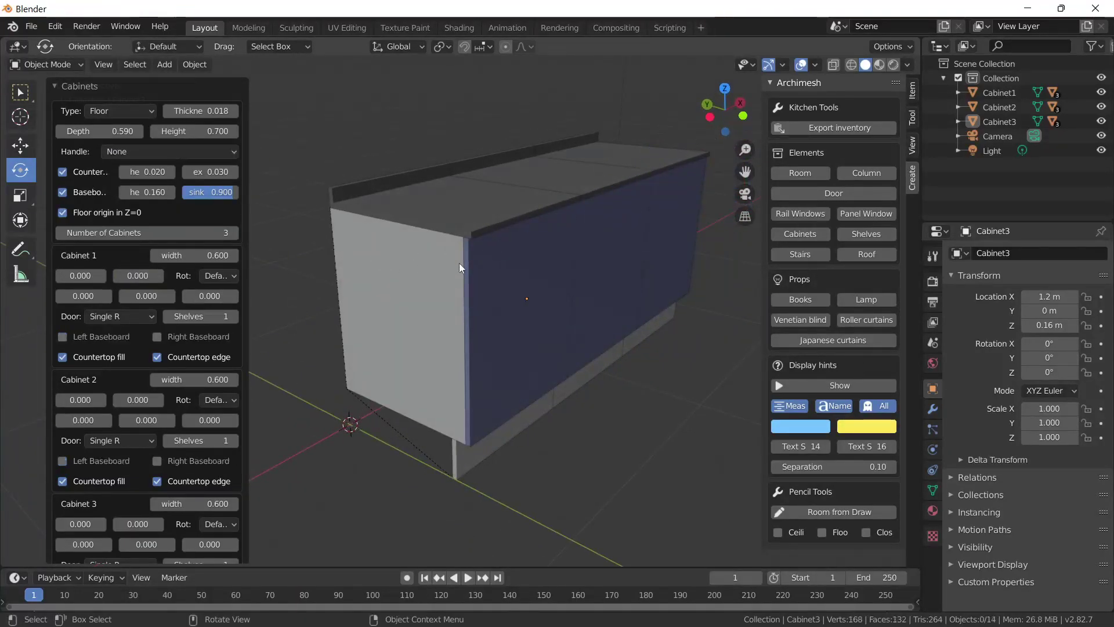
pyautogui.hotkey('ctrl', 'shift', 'z')
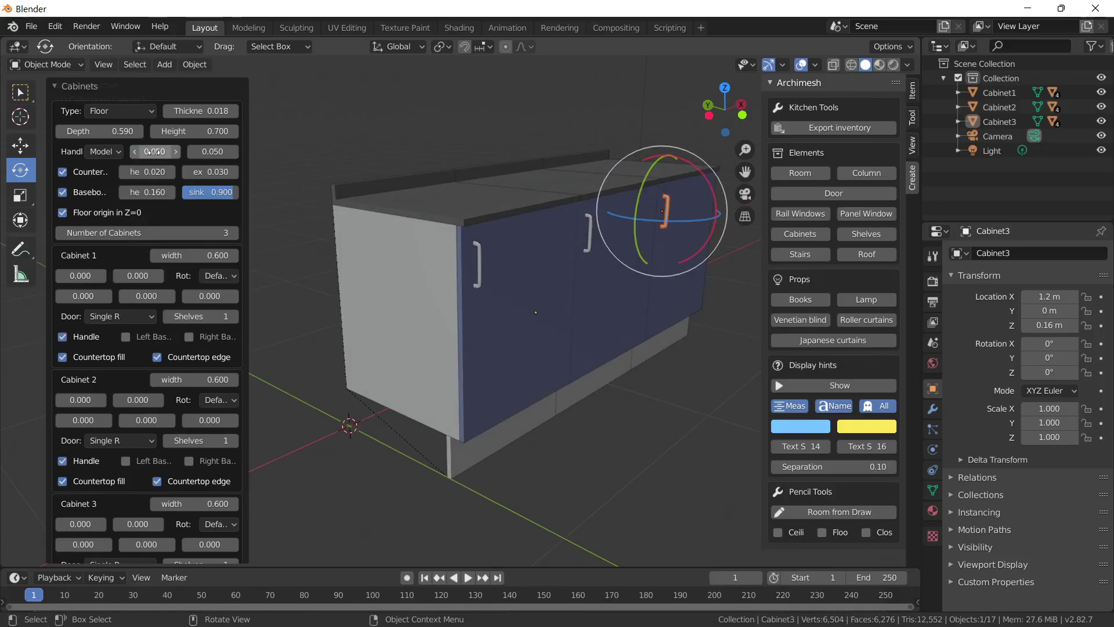
# Set handle offset to 0.350, reset cabinet height to 0.700, and enable Cabinet 1's left baseboard.
pyautogui.moveTo(172, 152); pyautogui.dragTo(196, 158)
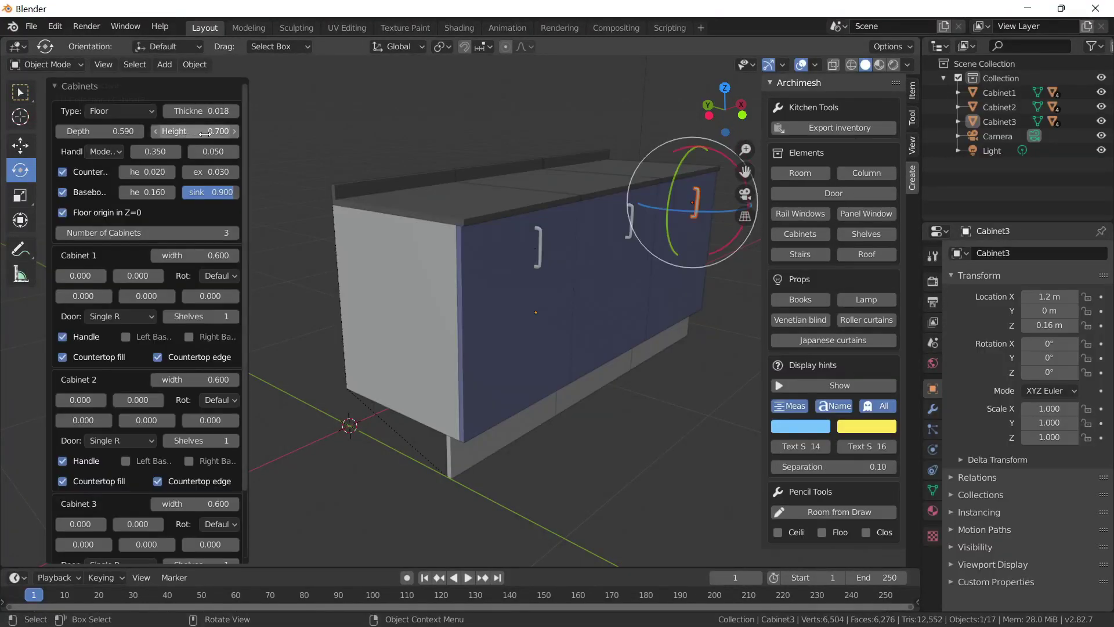
pyautogui.moveTo(191, 131)
pyautogui.mouseDown()
pyautogui.moveTo(205, 131)
pyautogui.moveTo(176, 150)
pyautogui.mouseUp()
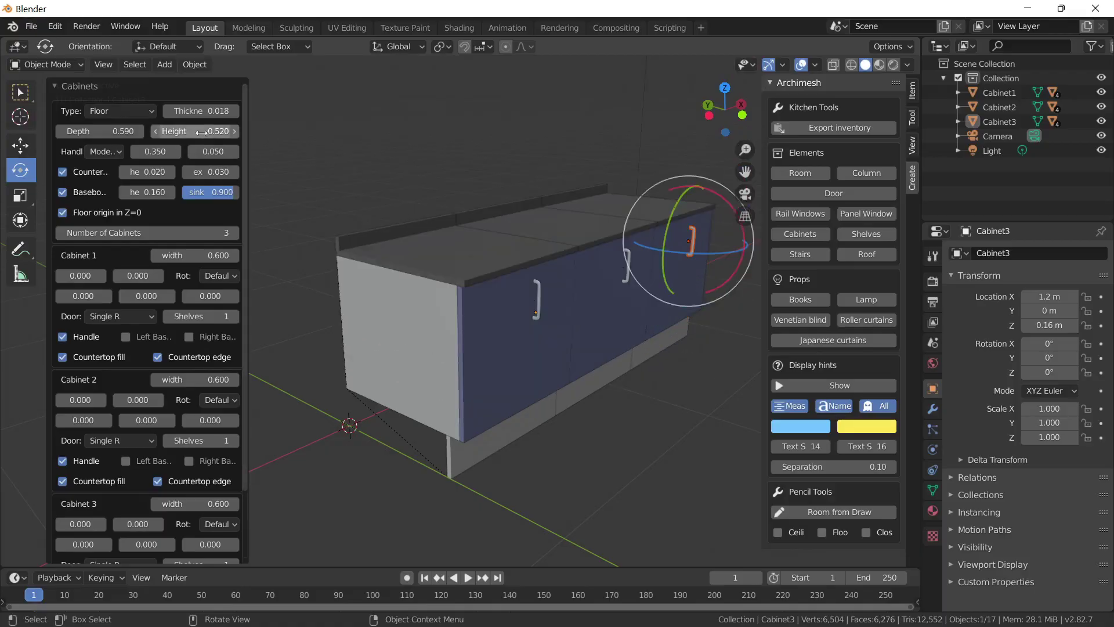
pyautogui.rightClick(177, 151)
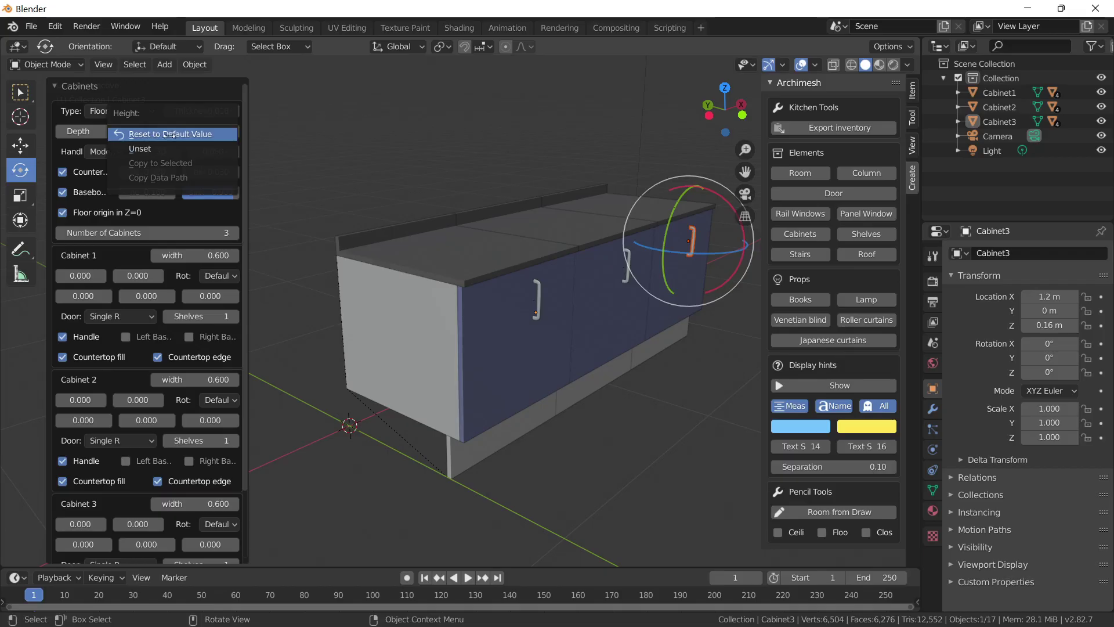
pyautogui.click(169, 134)
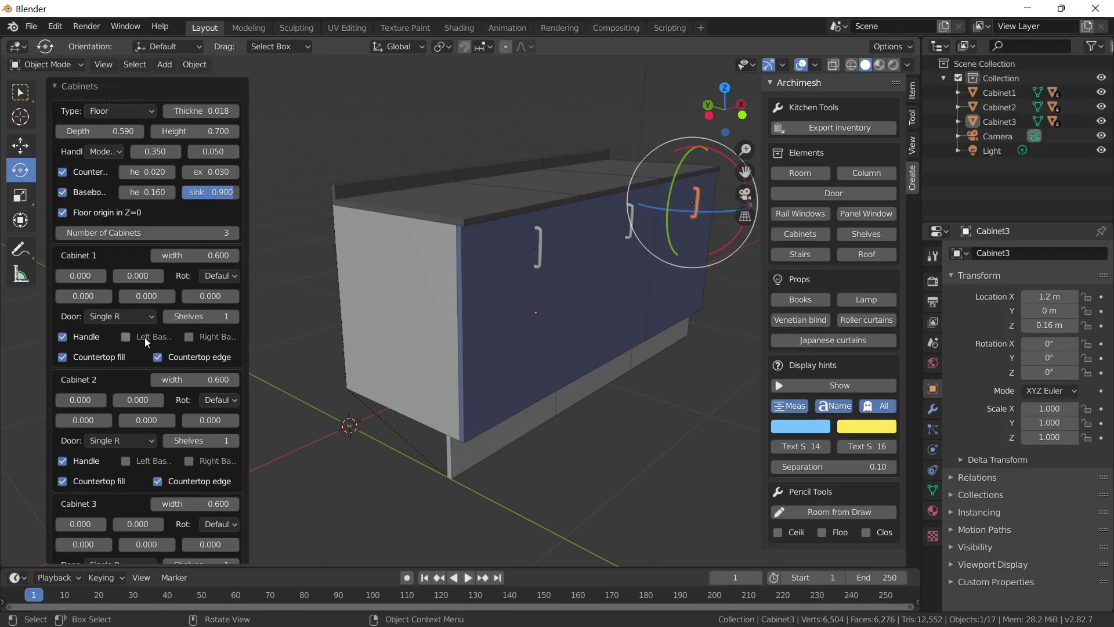
pyautogui.click(129, 339)
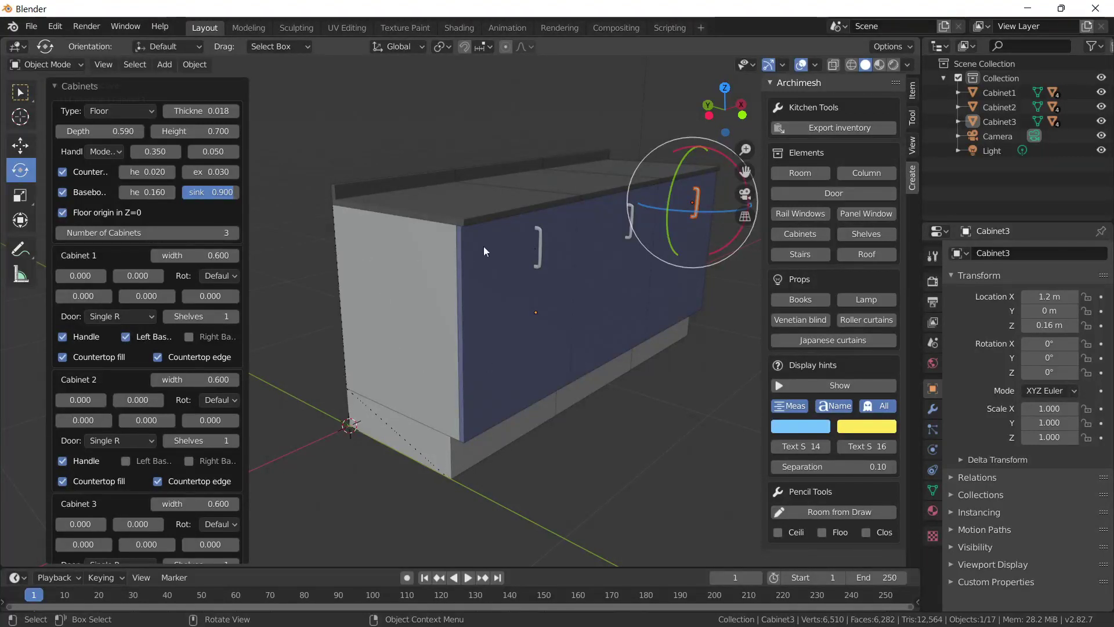
# Toggle Cabinet 3's right baseboard on and back off.
pyautogui.moveTo(632, 332)
pyautogui.mouseDown(button='middle')
pyautogui.moveTo(577, 340)
pyautogui.moveTo(516, 325)
pyautogui.moveTo(517, 306)
pyautogui.mouseUp(button='middle')
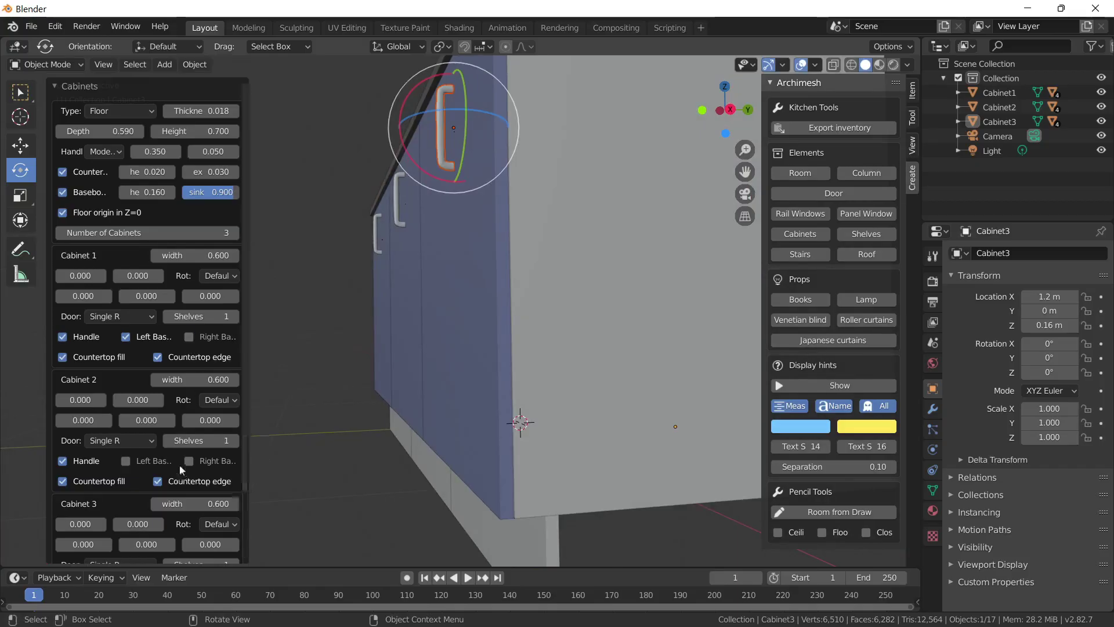
pyautogui.scroll(-3, 179, 465)
pyautogui.click(189, 511)
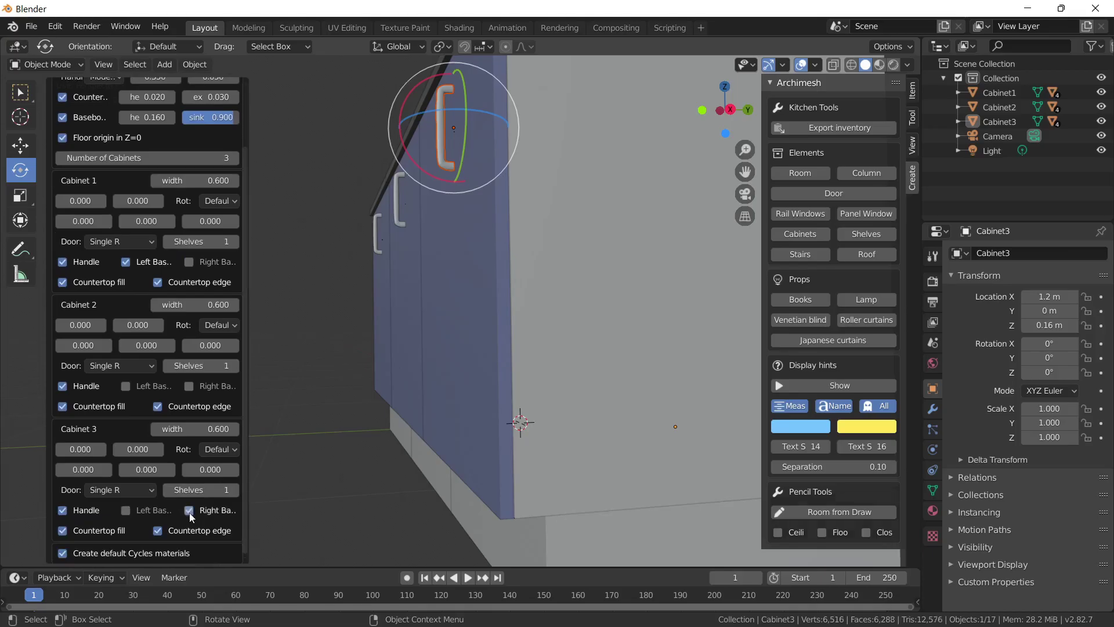
pyautogui.click(188, 511)
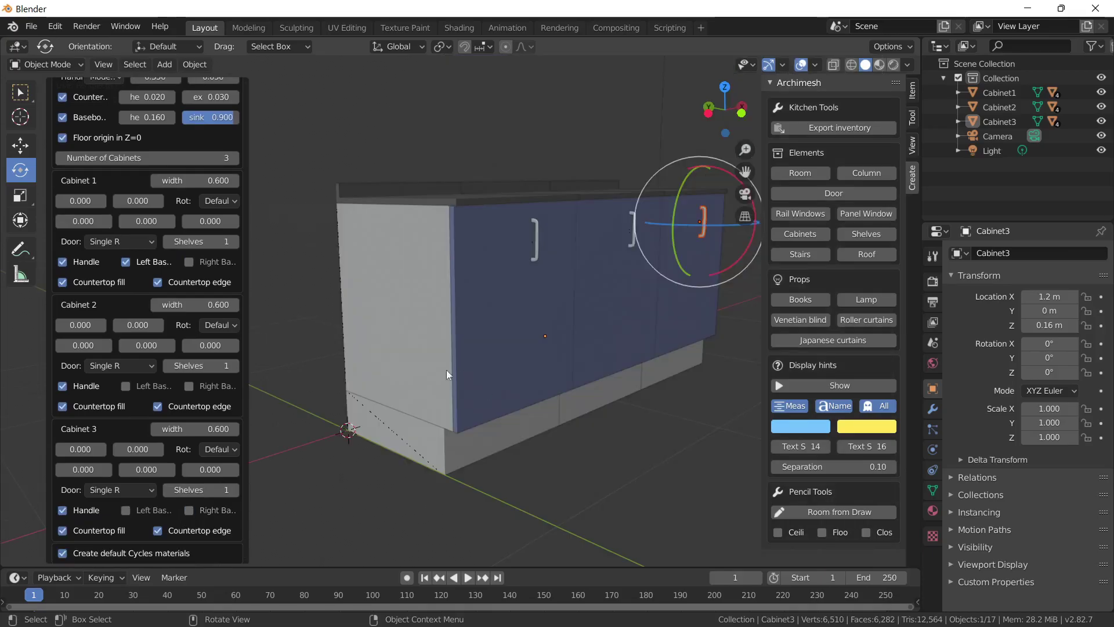
pyautogui.click(215, 451)
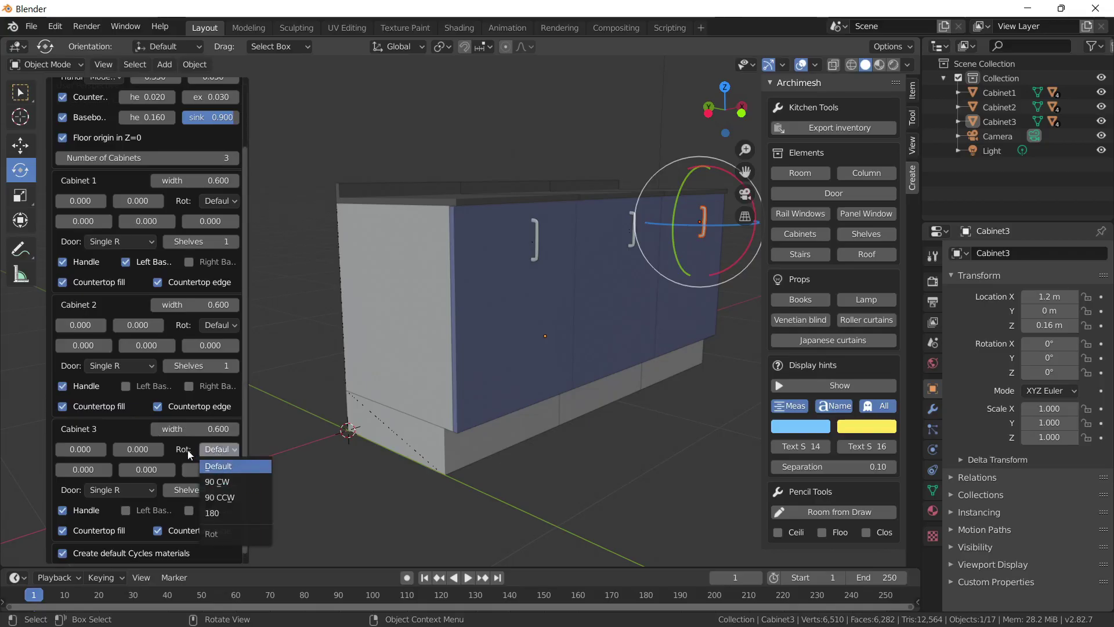
pyautogui.click(210, 458)
pyautogui.click(219, 456)
pyautogui.click(223, 479)
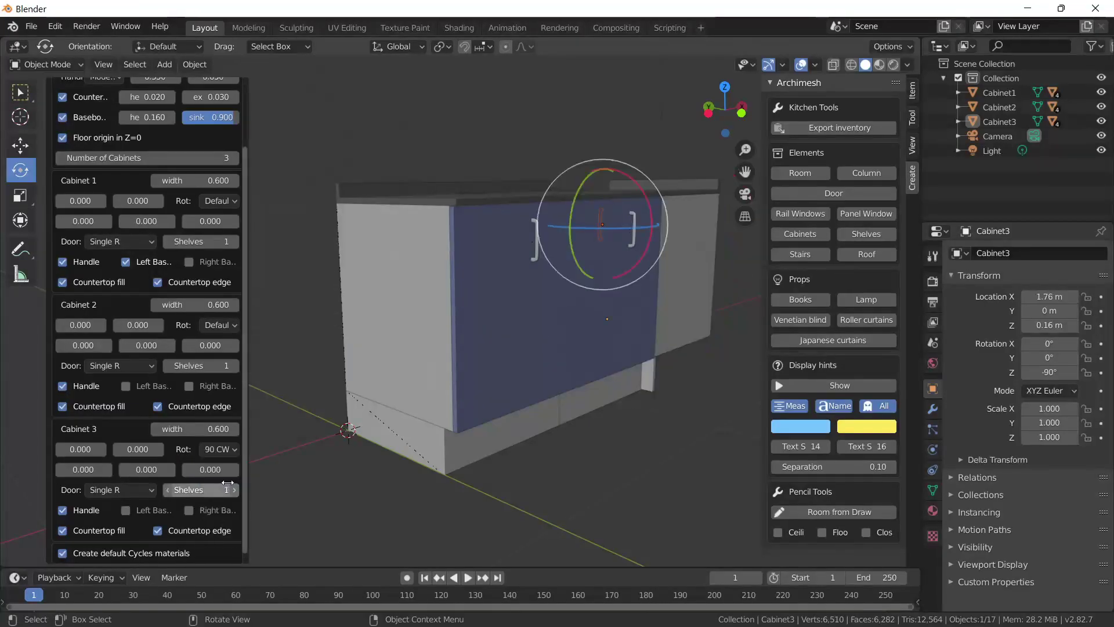
pyautogui.click(219, 450)
pyautogui.click(218, 466)
pyautogui.click(220, 325)
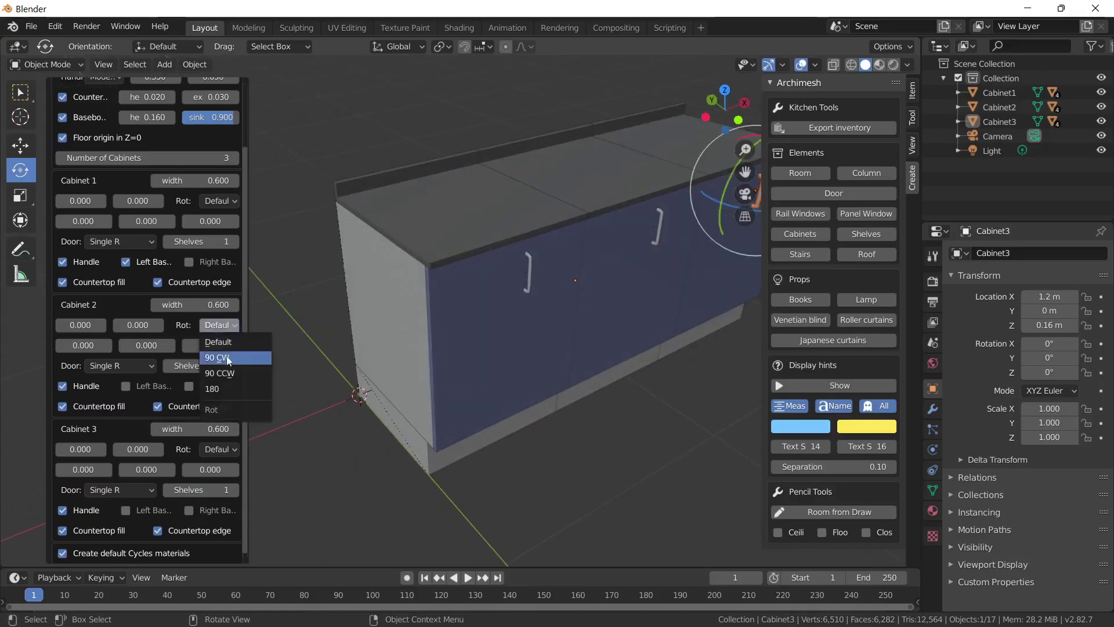
pyautogui.click(229, 358)
pyautogui.moveTo(569, 200)
pyautogui.mouseDown(button='middle')
pyautogui.moveTo(628, 276)
pyautogui.moveTo(530, 215)
pyautogui.moveTo(704, 205)
pyautogui.moveTo(525, 206)
pyautogui.moveTo(574, 232)
pyautogui.mouseUp(button='middle')
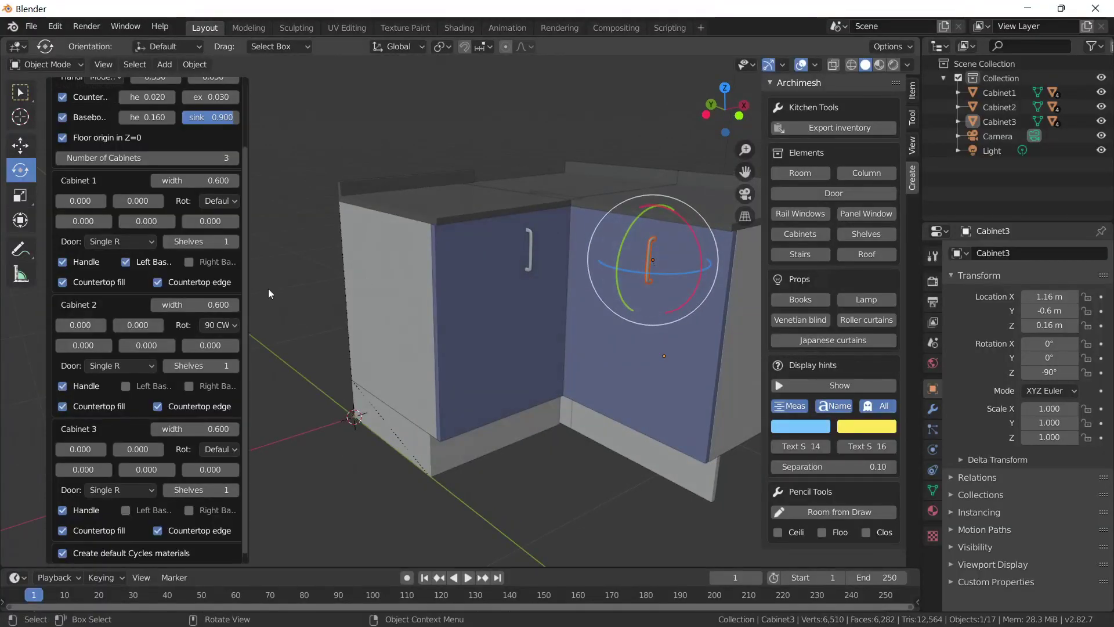
pyautogui.click(228, 326)
pyautogui.click(228, 200)
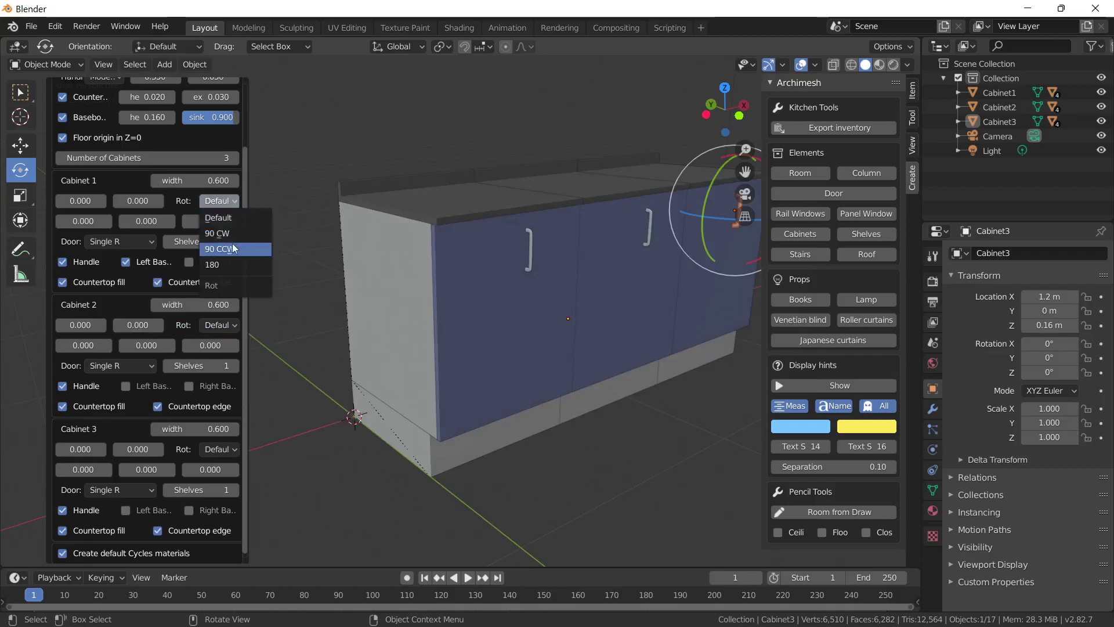
pyautogui.click(225, 234)
pyautogui.hotkey('ctrl', 'z')
pyautogui.moveTo(138, 201)
pyautogui.mouseDown()
pyautogui.moveTo(74, 201)
pyautogui.moveTo(125, 203)
pyautogui.moveTo(168, 225)
pyautogui.mouseUp()
pyautogui.rightClick(80, 201)
pyautogui.click(76, 184)
pyautogui.press('BackSpace')
pyautogui.press('BackSpace')
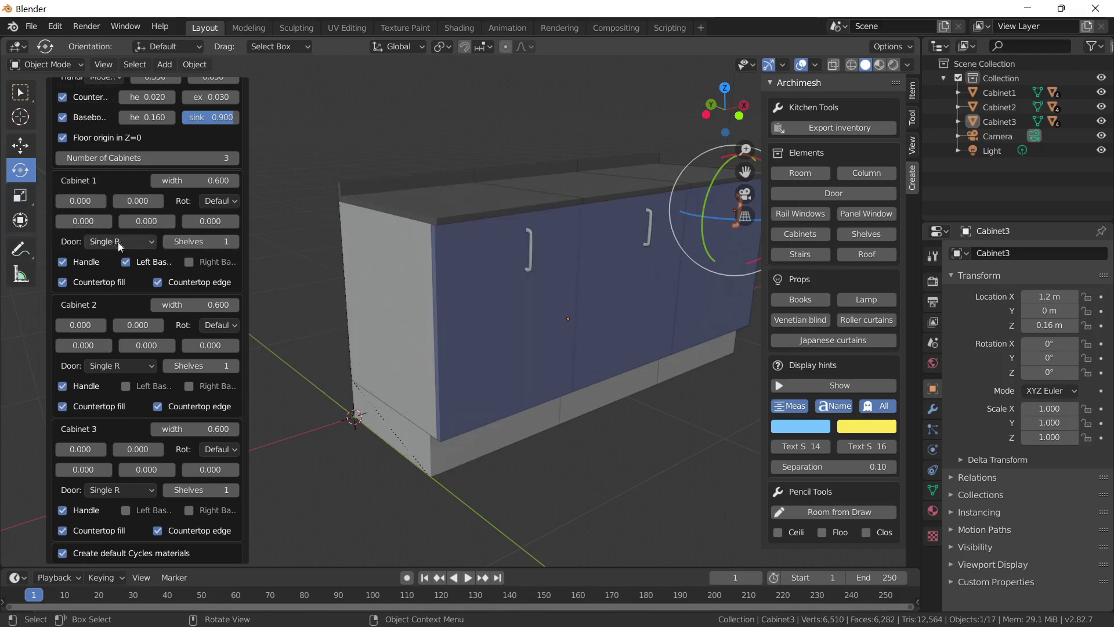
pyautogui.click(118, 246)
pyautogui.scroll(3, 79, 320)
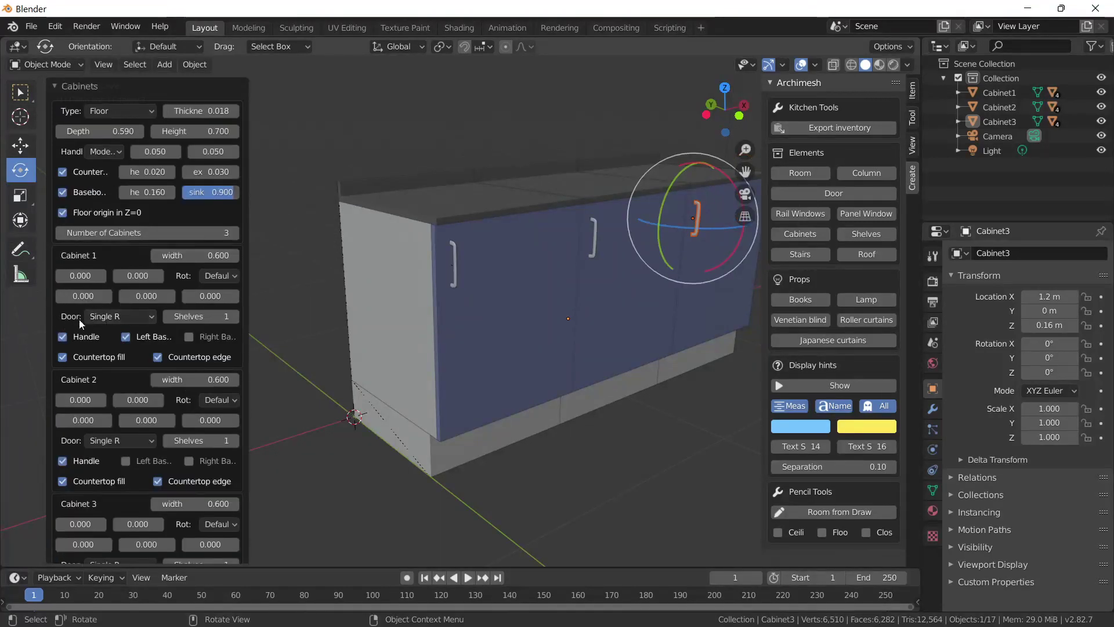
pyautogui.click(112, 321)
pyautogui.click(113, 348)
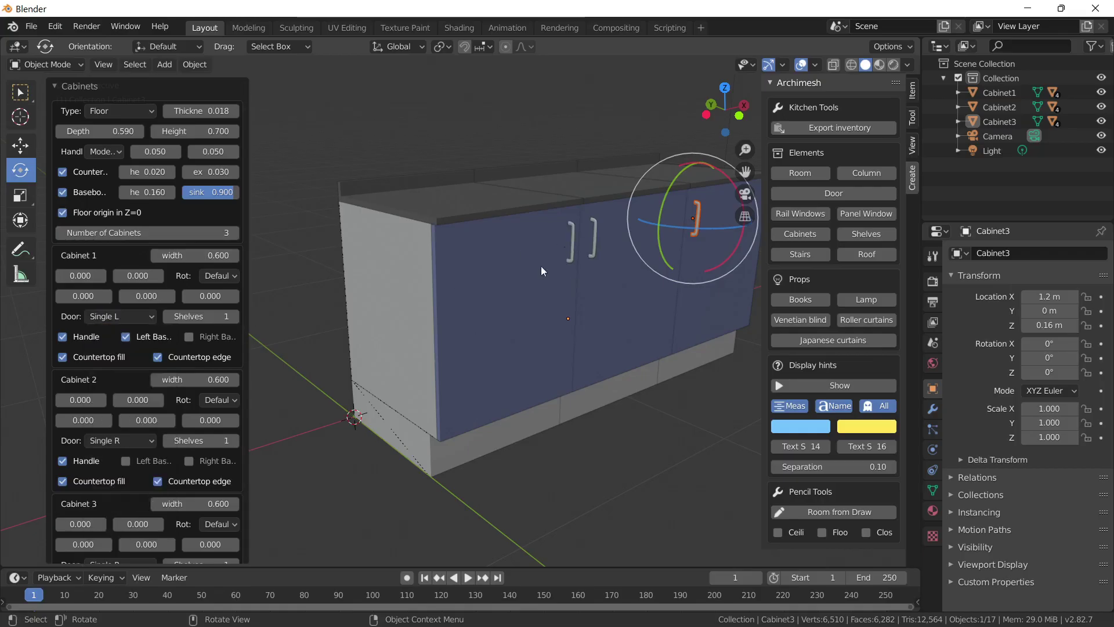
pyautogui.click(111, 318)
pyautogui.click(121, 317)
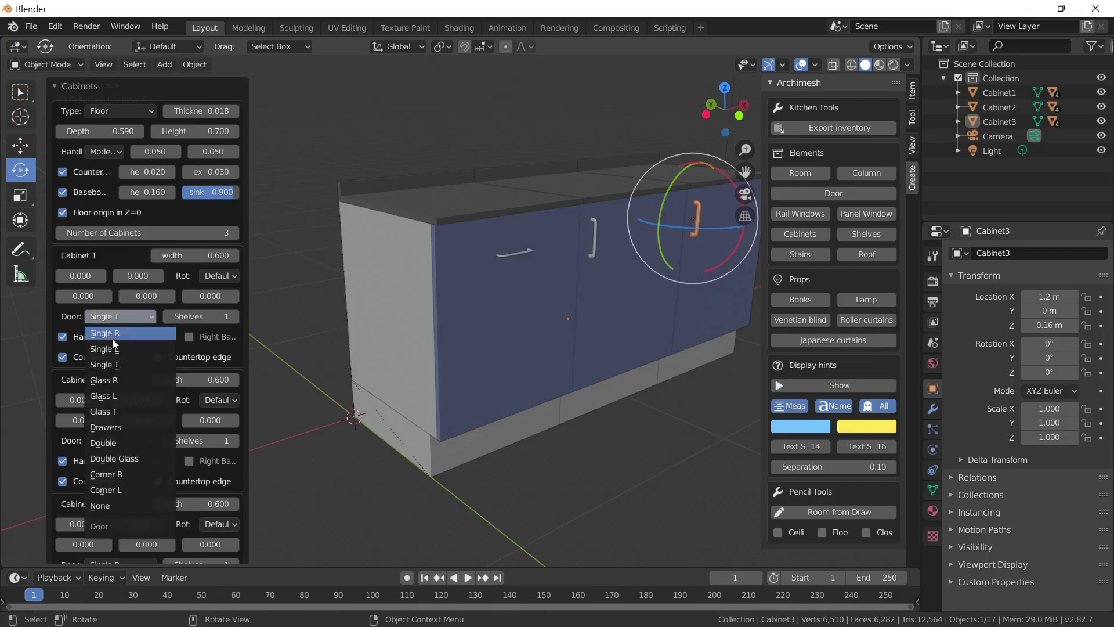
pyautogui.click(116, 394)
pyautogui.moveTo(489, 298); pyautogui.dragTo(412, 340, button='middle')
pyautogui.scroll(-3, 446, 317)
pyautogui.click(121, 316)
pyautogui.click(116, 342)
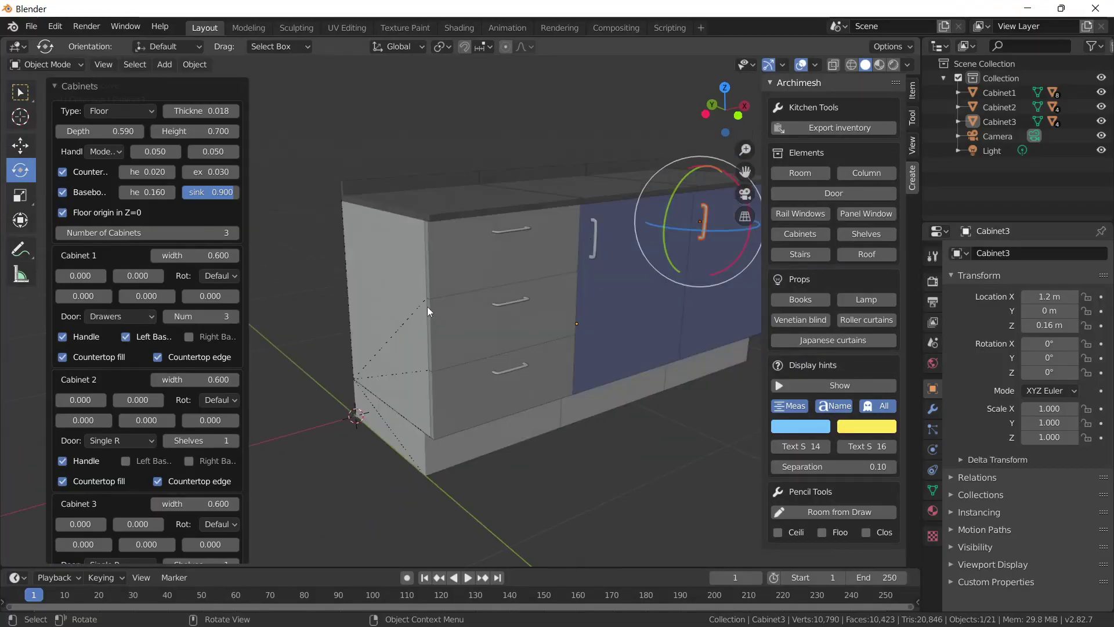
pyautogui.click(194, 320)
pyautogui.write('2')
pyautogui.press('Return')
pyautogui.click(192, 317)
pyautogui.press('Return')
pyautogui.write('5')
pyautogui.press('Return')
pyautogui.click(187, 323)
pyautogui.write('3')
pyautogui.press('Return')
pyautogui.click(120, 317)
pyautogui.click(110, 444)
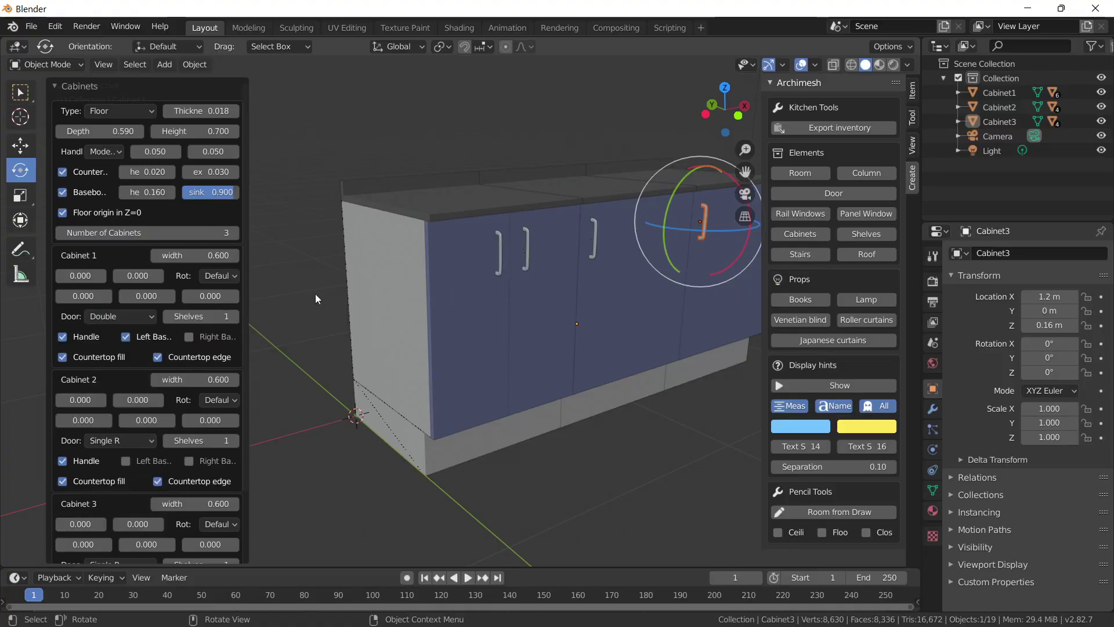
pyautogui.keyDown('ctrl'); pyautogui.scroll(-2, 120, 316); pyautogui.keyUp('ctrl')
pyautogui.click(120, 316)
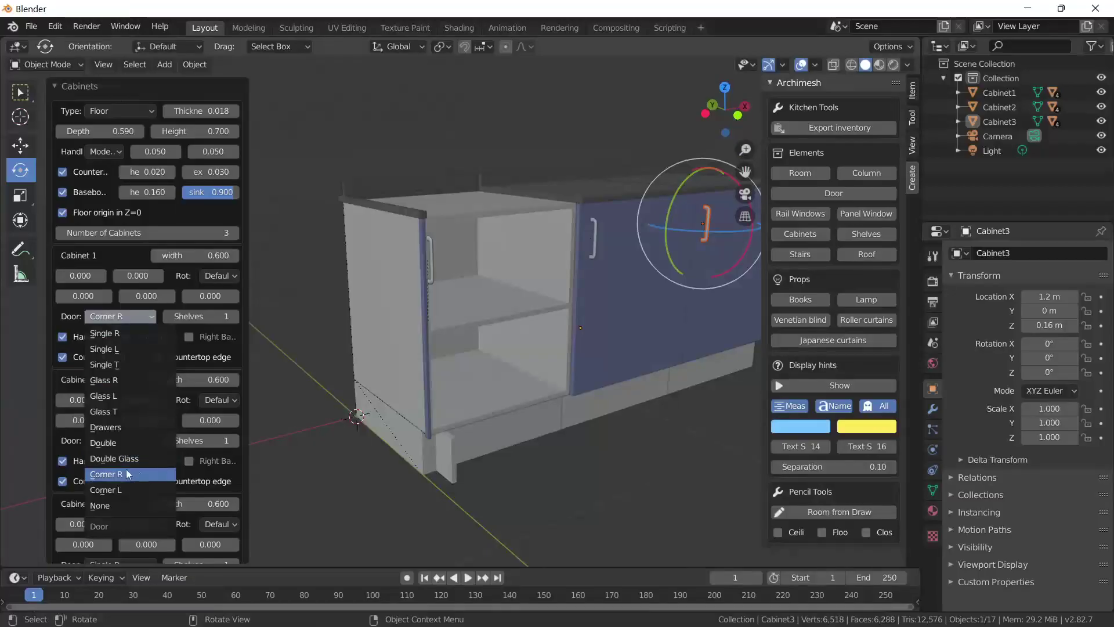
pyautogui.click(104, 334)
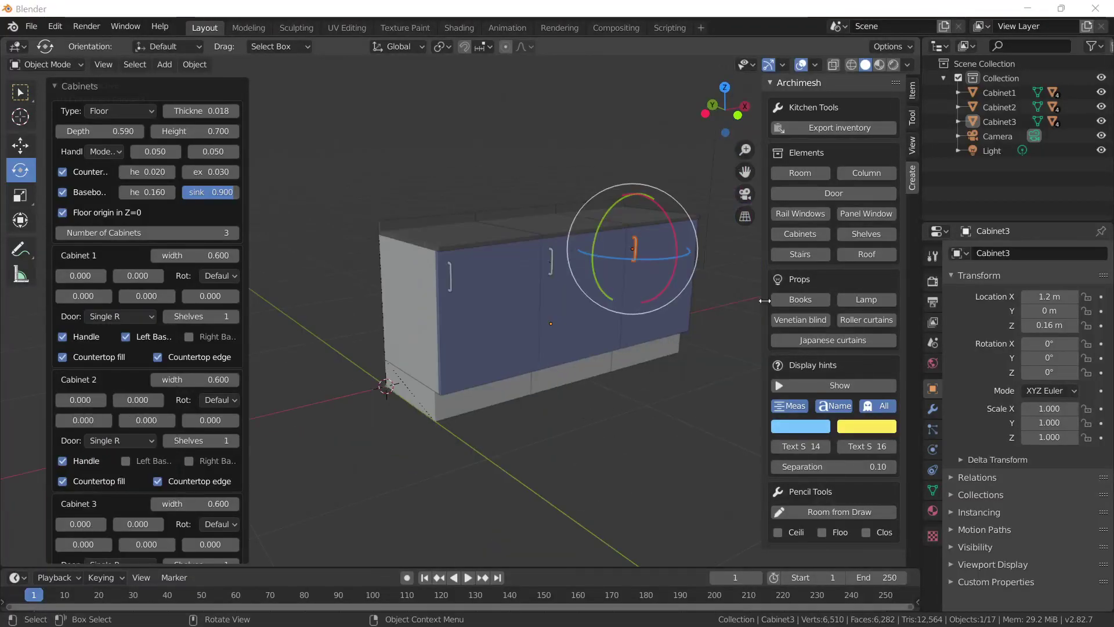
# Add a new three-cabinet Archimesh run and set its Type to Wall.
pyautogui.click(661, 415)
pyautogui.scroll(2, 609, 430)
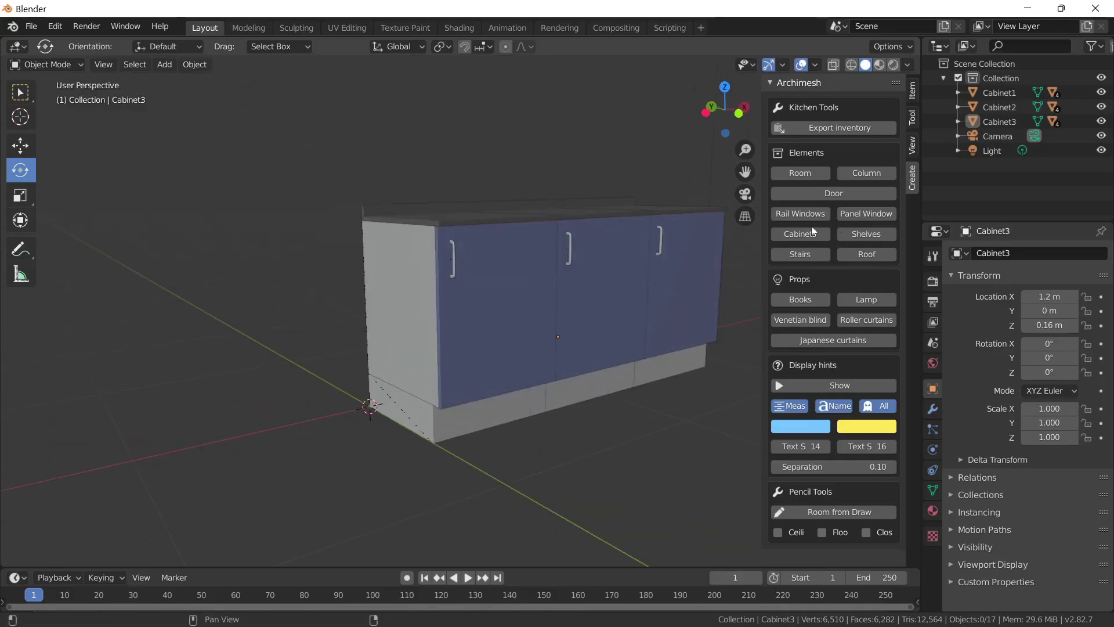
pyautogui.click(800, 234)
pyautogui.click(120, 111)
pyautogui.click(540, 182)
pyautogui.scroll(-3, 540, 182)
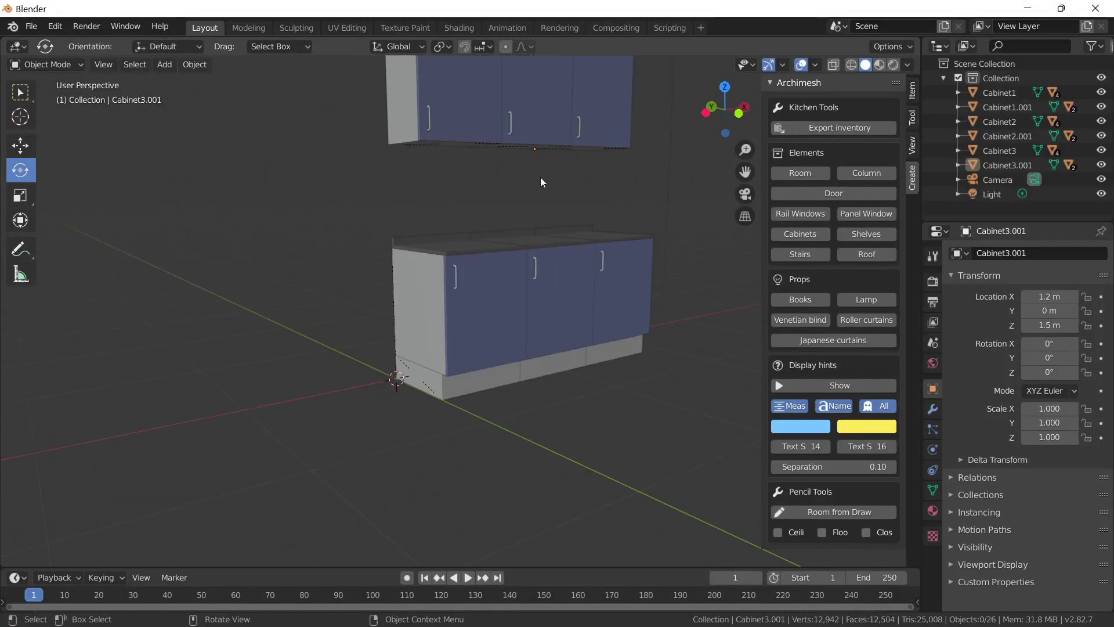
pyautogui.scroll(-1, 525, 211)
pyautogui.moveTo(524, 213)
pyautogui.mouseDown(button='middle')
pyautogui.moveTo(291, 303)
pyautogui.moveTo(406, 306)
pyautogui.mouseUp(button='middle')
pyautogui.scroll(3, 604, 363)
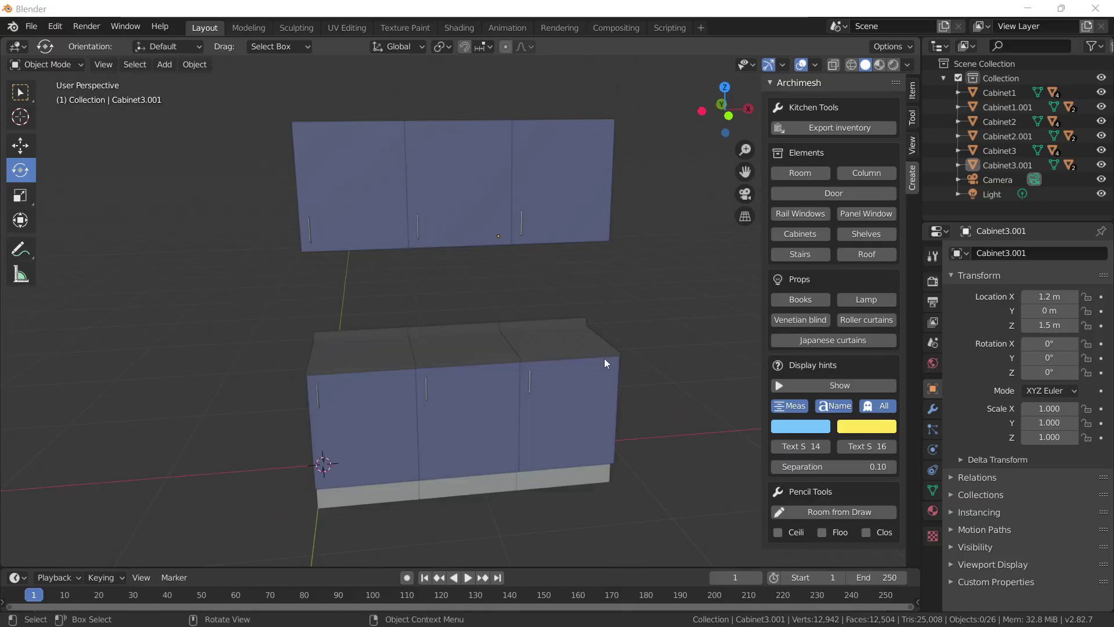